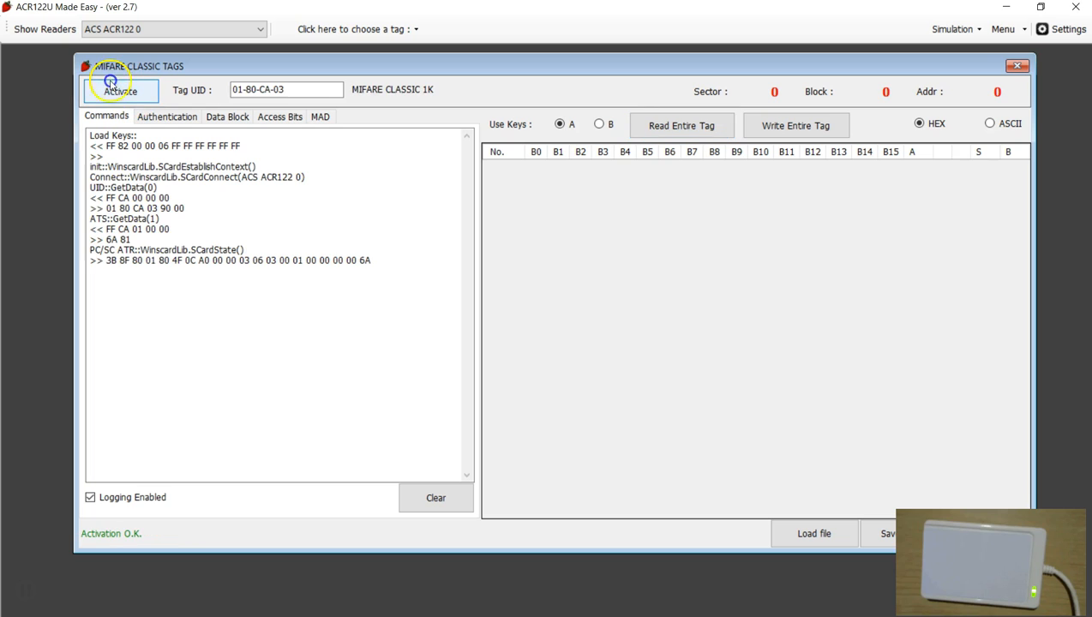
- Read the entire MIFARE Classic tag using key A and clear the command log
{"action": "left_click", "coordinate": [674, 128]}
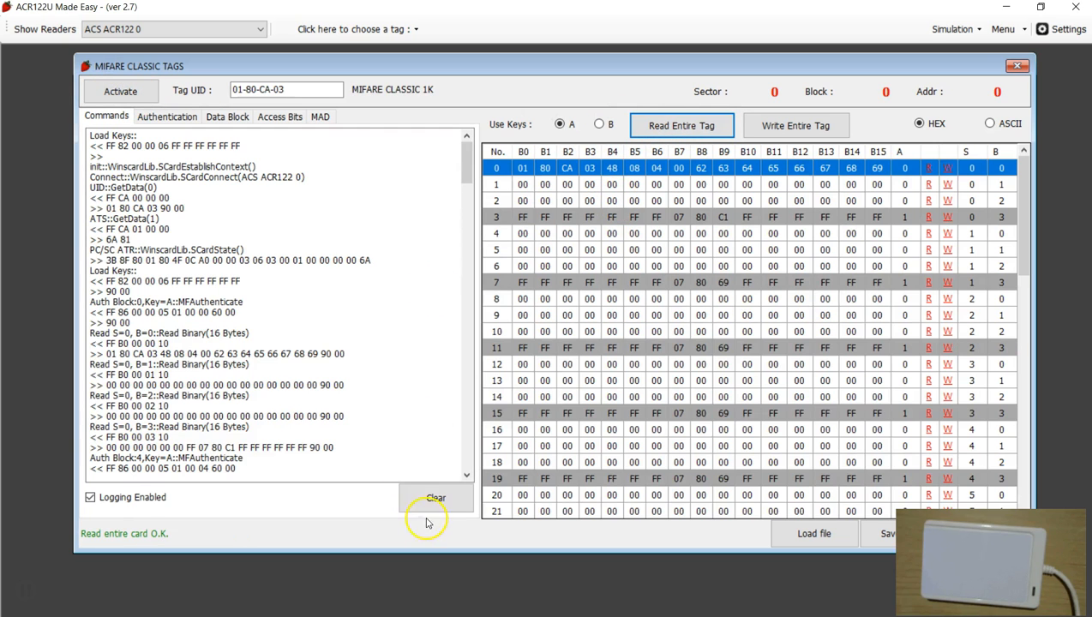
{"action": "left_click", "coordinate": [434, 499]}
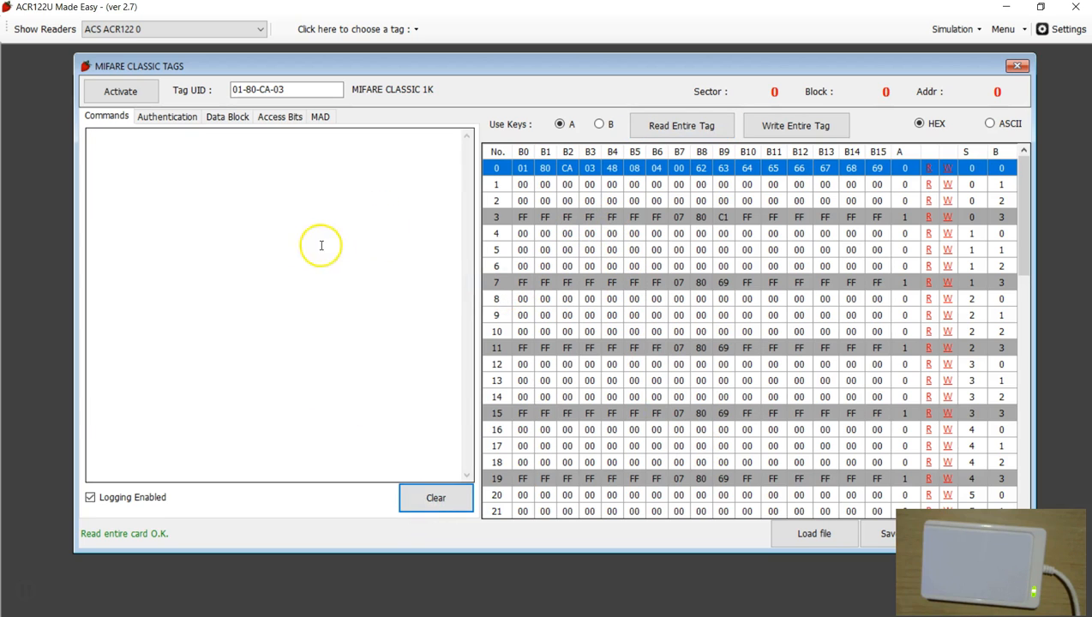
- Authenticate sector 0 with key A and enter the MAD sector key as key A in its trailer, block 3
{"action": "left_click", "coordinate": [165, 120]}
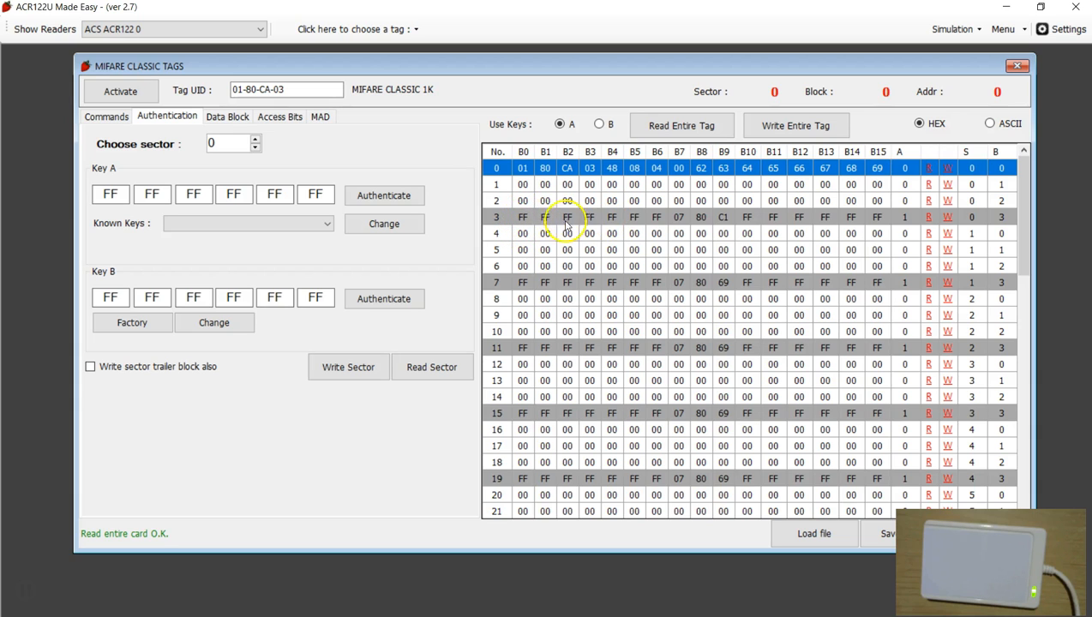
{"action": "left_click", "coordinate": [525, 217]}
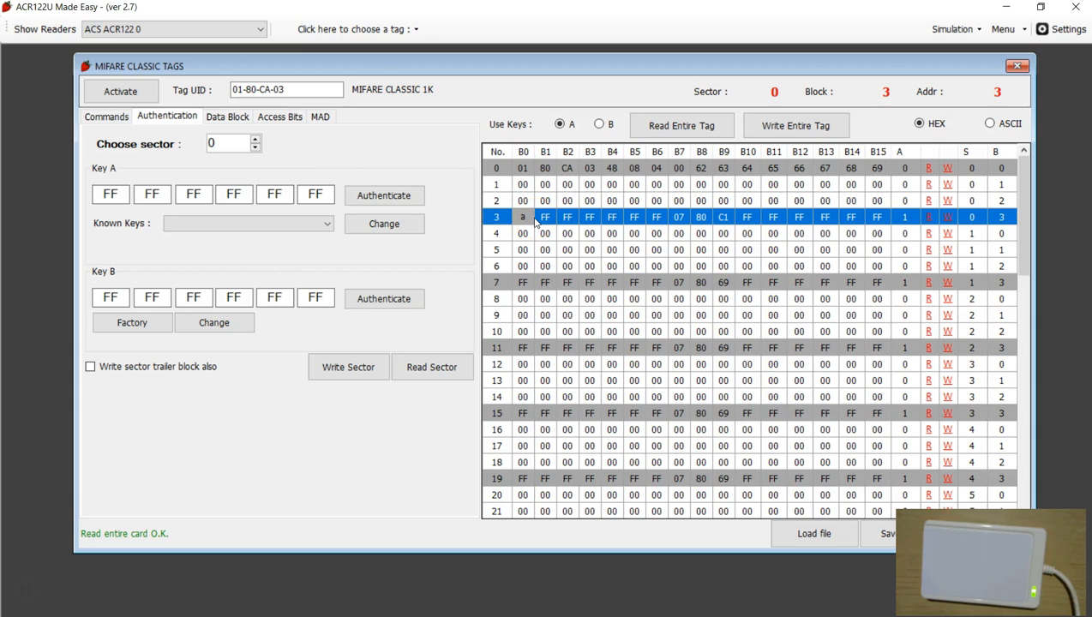
{"action": "left_click", "coordinate": [256, 139]}
{"action": "left_click", "coordinate": [377, 193]}
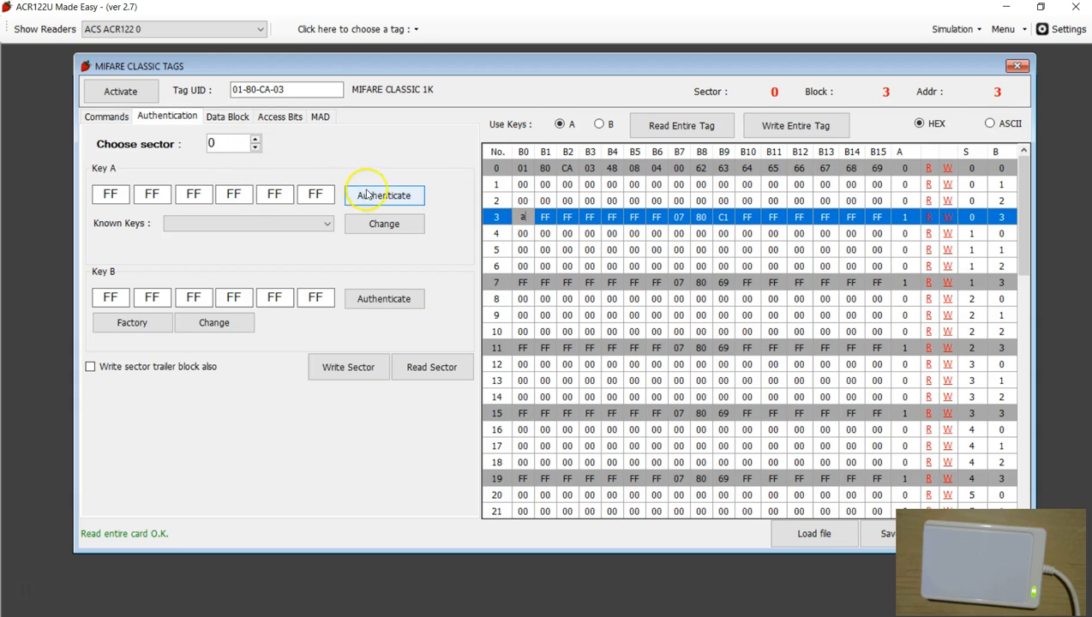
{"action": "left_click", "coordinate": [525, 230]}
{"action": "left_click", "coordinate": [523, 218]}
{"action": "left_click", "coordinate": [525, 218]}
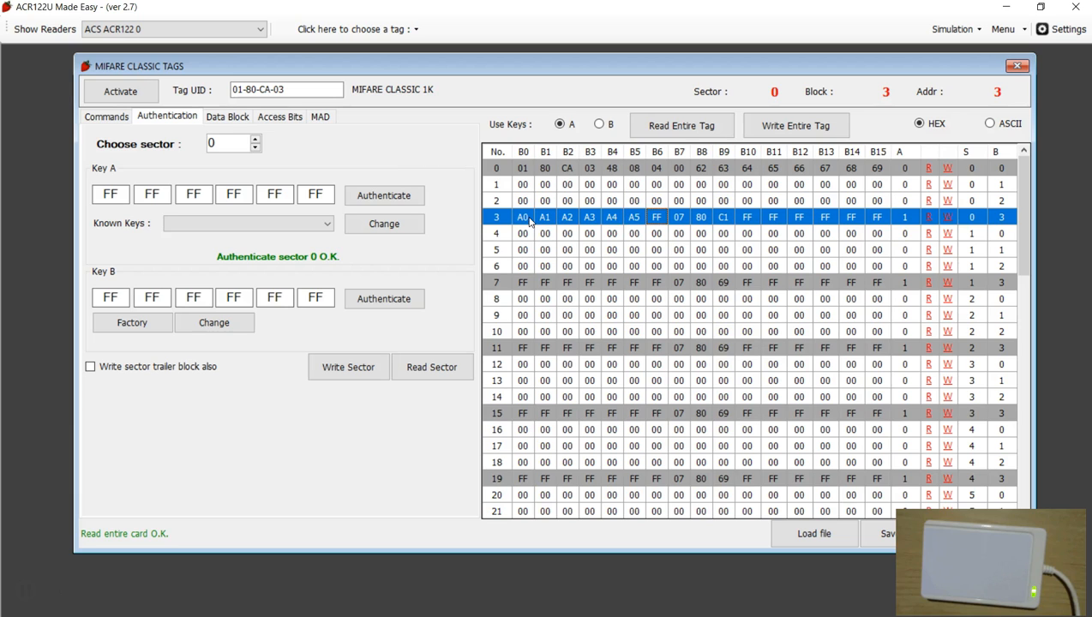
- Set the access rights of sector 0's data blocks 0, 1 and 2 to option 4, Read(keyA|B), Write(keyB) - Read/Write block
{"action": "left_click", "coordinate": [723, 217]}
{"action": "left_click", "coordinate": [721, 217]}
{"action": "left_click", "coordinate": [747, 218]}
{"action": "right_click", "coordinate": [788, 216]}
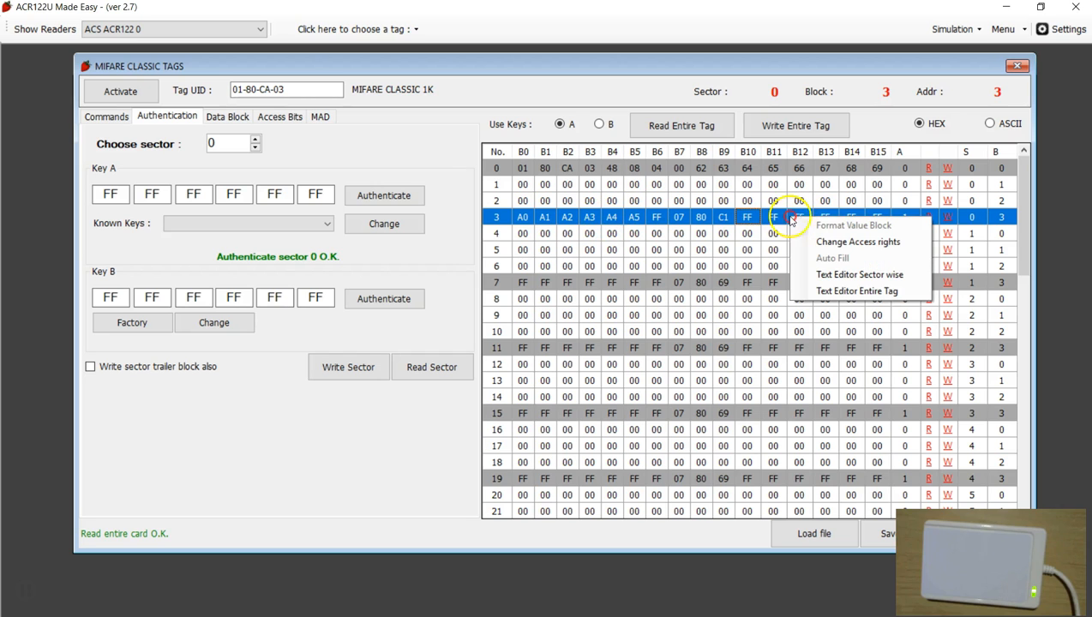
{"action": "left_click", "coordinate": [829, 243]}
{"action": "left_click", "coordinate": [429, 280]}
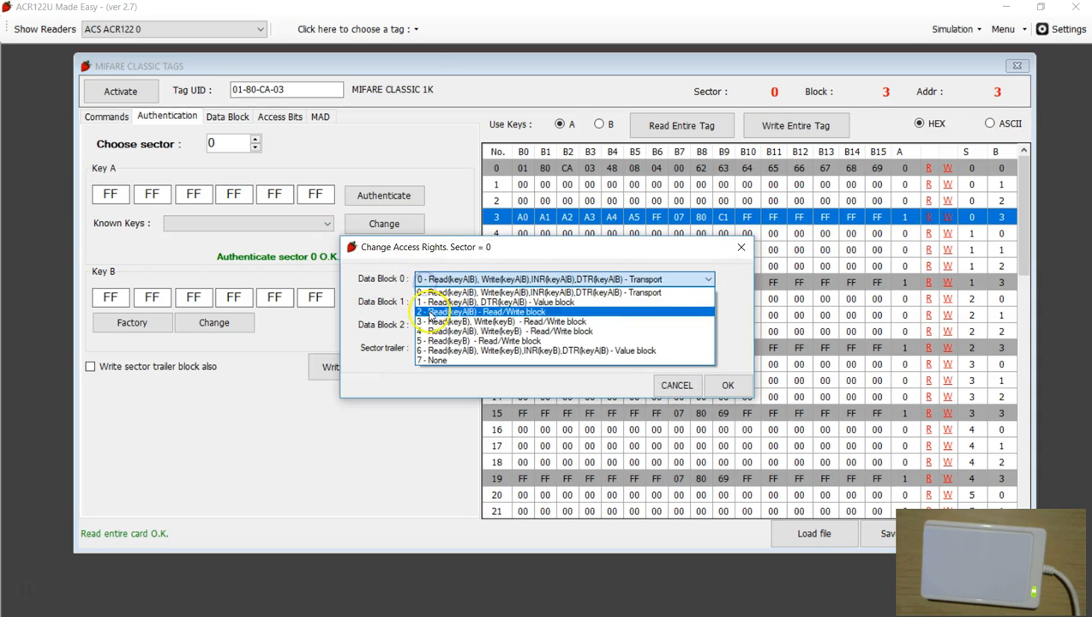
{"action": "left_click", "coordinate": [437, 331]}
{"action": "left_click", "coordinate": [433, 302]}
{"action": "left_click", "coordinate": [437, 354]}
{"action": "left_click", "coordinate": [433, 324]}
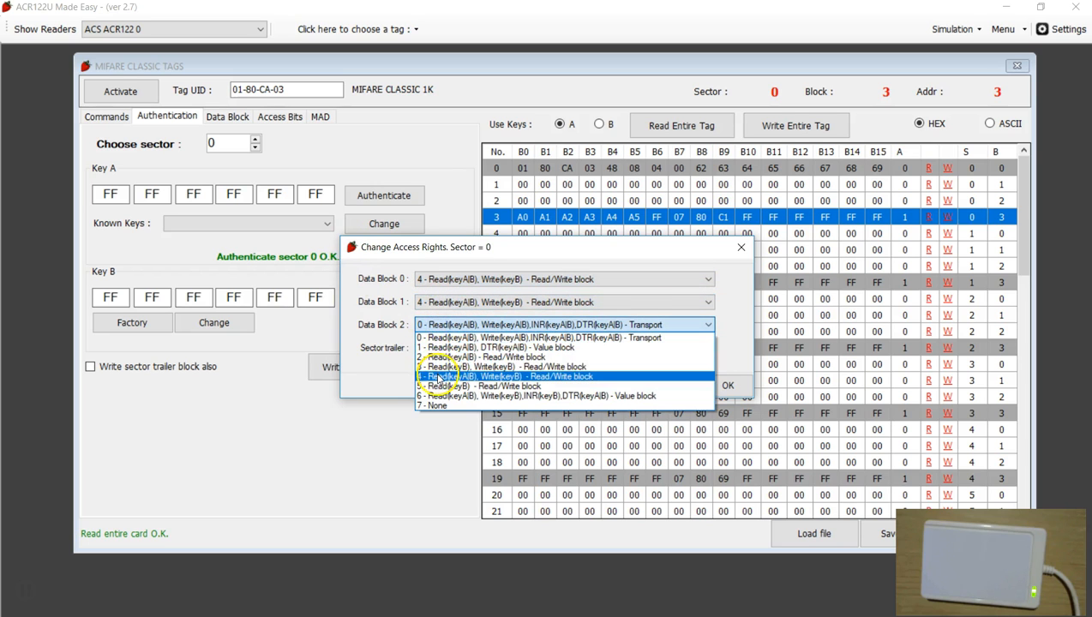
{"action": "left_click", "coordinate": [438, 377]}
- Set sector 0's trailer access to option 3, with key A, access bits and key B writable by key B, and apply the rights
{"action": "left_click", "coordinate": [433, 348]}
{"action": "left_click", "coordinate": [439, 391]}
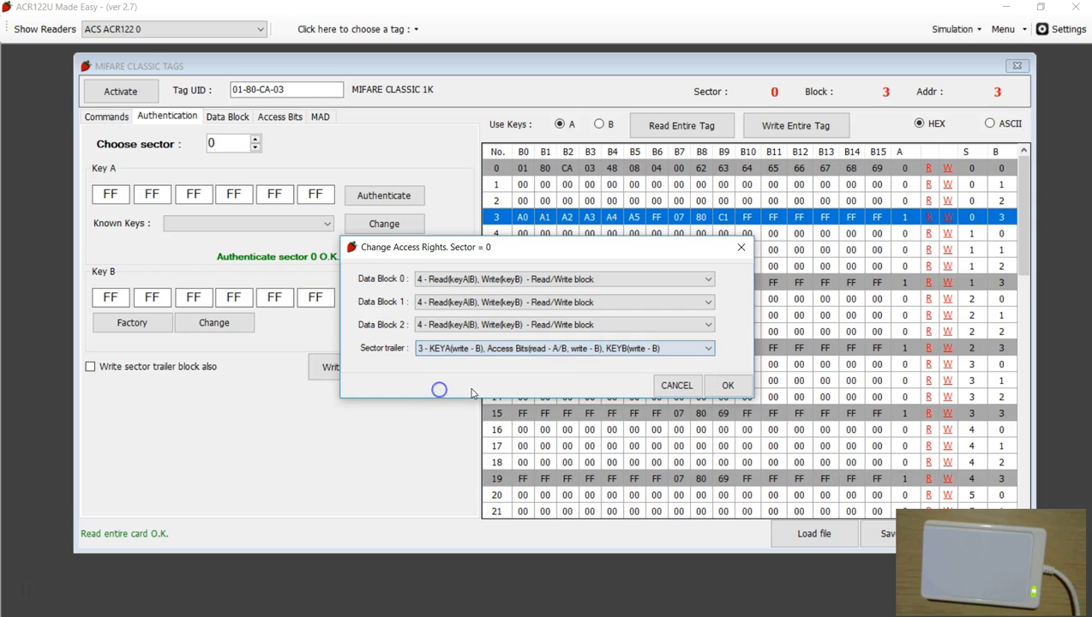
{"action": "left_click", "coordinate": [728, 385]}
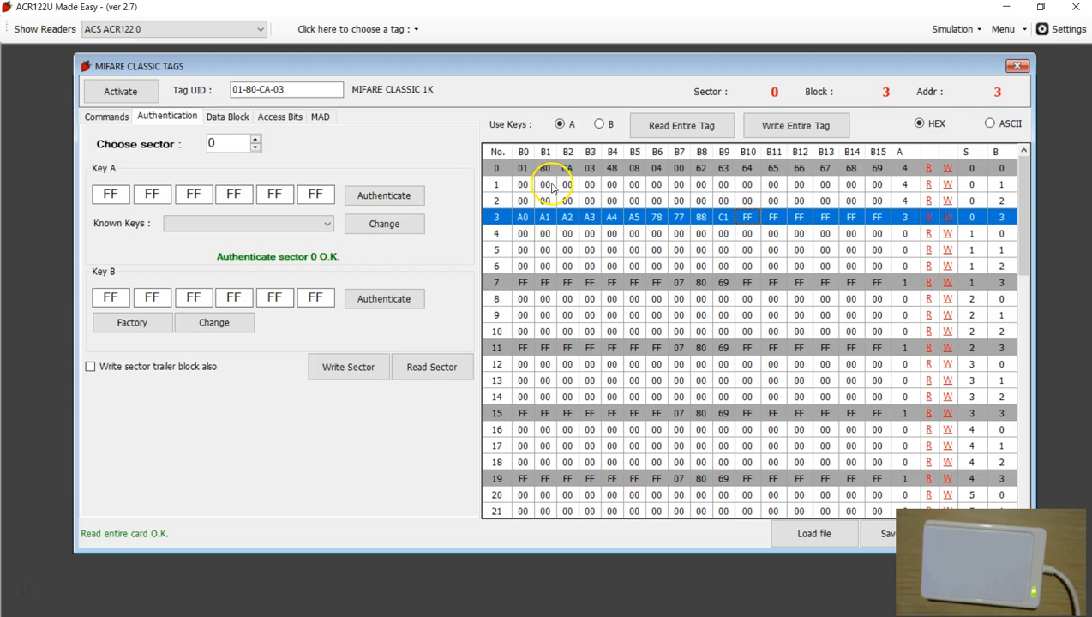
- Enter 01, 03 and E1 in bytes B1, B2 and B3 of block 1
{"action": "left_click", "coordinate": [519, 192]}
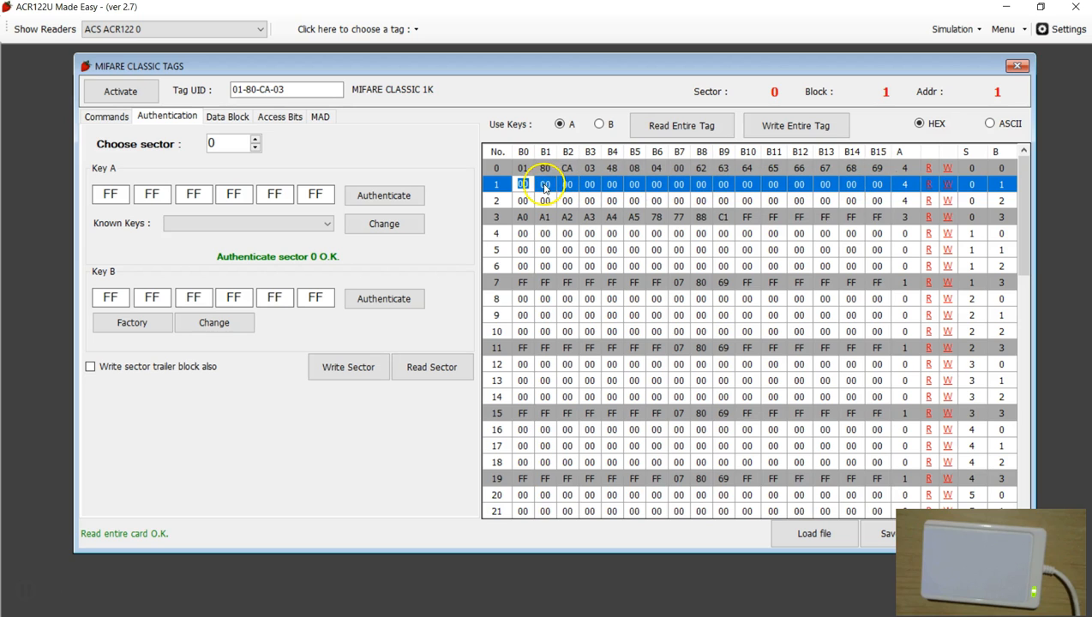
{"action": "left_click", "coordinate": [545, 187]}
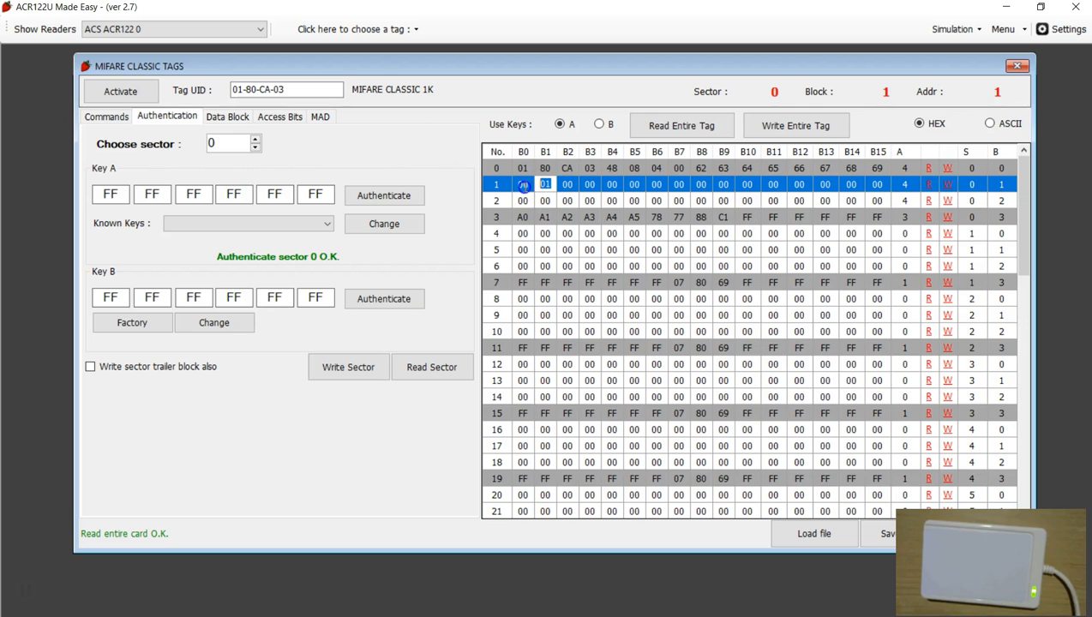
{"action": "left_click", "coordinate": [560, 187]}
{"action": "left_click", "coordinate": [568, 186]}
{"action": "left_click", "coordinate": [567, 186]}
{"action": "left_click_drag", "start_coordinate": [570, 186], "coordinate": [545, 187]}
{"action": "key", "text": "BackSpace"}
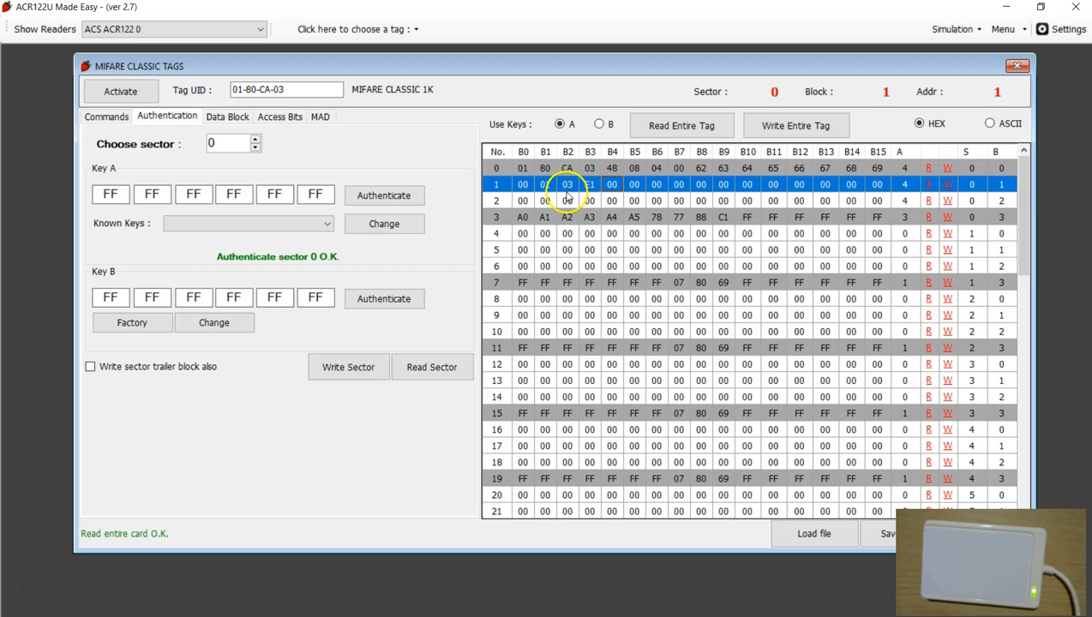
- Examine how the application ID bytes in block 1 relate to sector 1, along with the bytes following them
{"action": "left_click", "coordinate": [522, 233]}
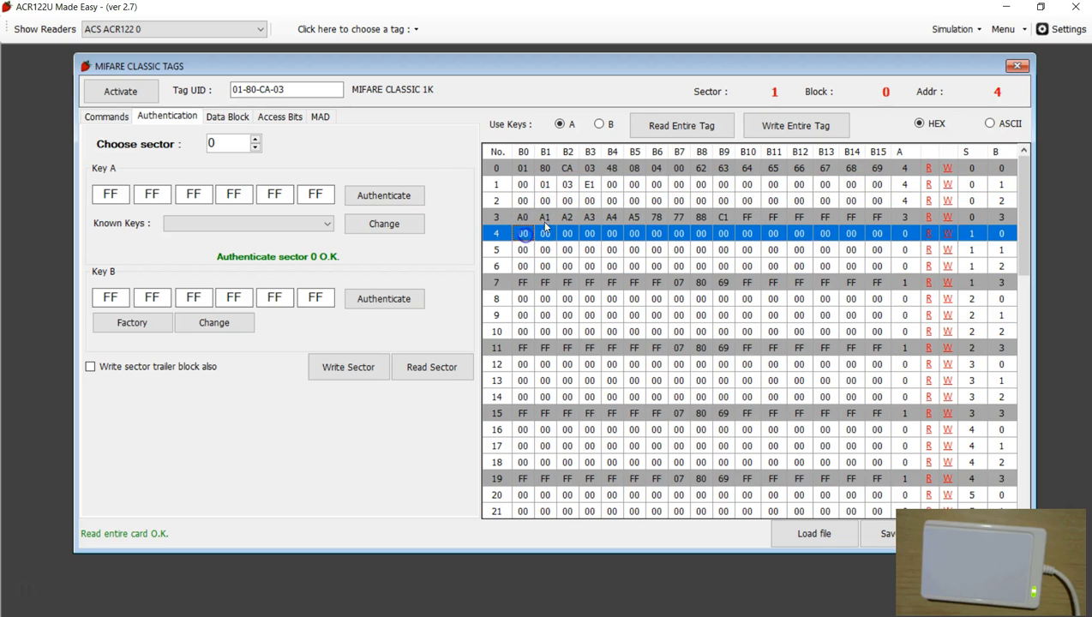
{"action": "left_click", "coordinate": [567, 184]}
{"action": "left_click", "coordinate": [525, 234]}
{"action": "left_click", "coordinate": [568, 186]}
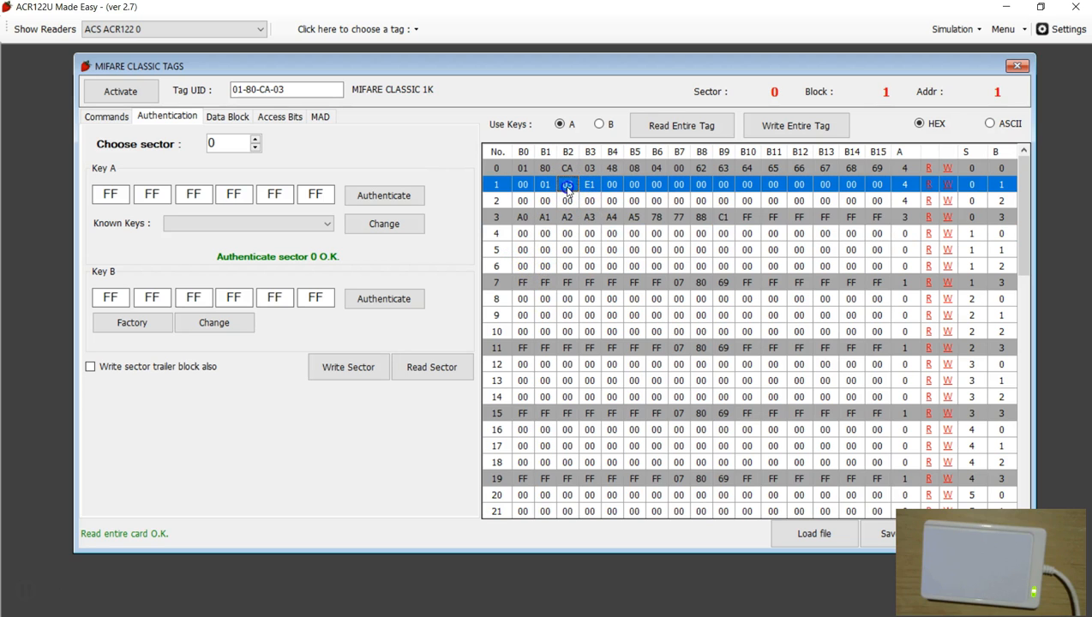
{"action": "left_click", "coordinate": [588, 187]}
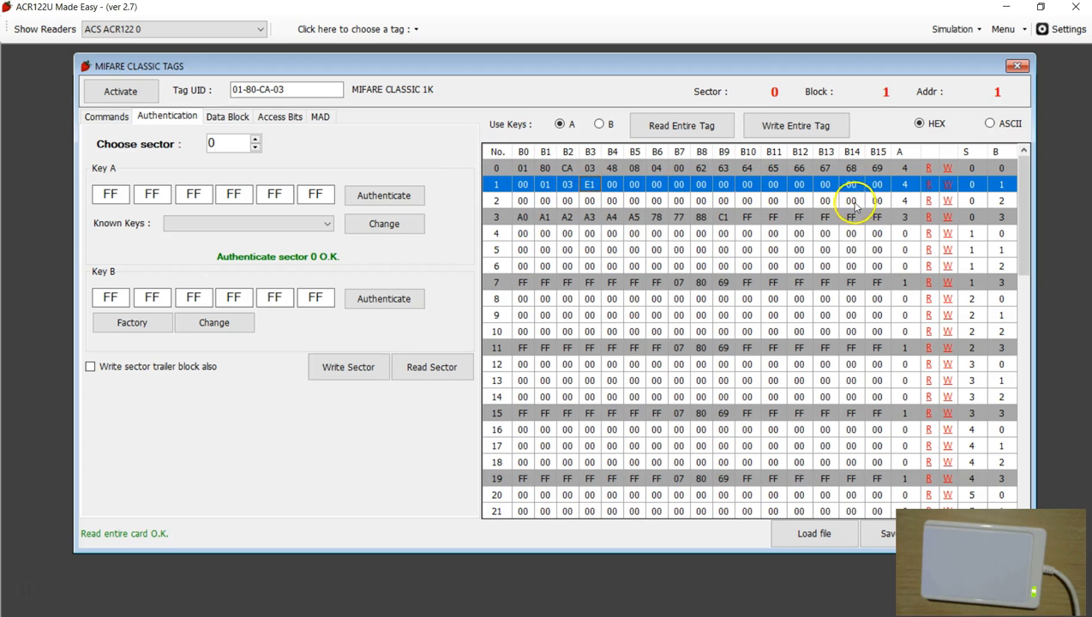
{"action": "left_click", "coordinate": [626, 187]}
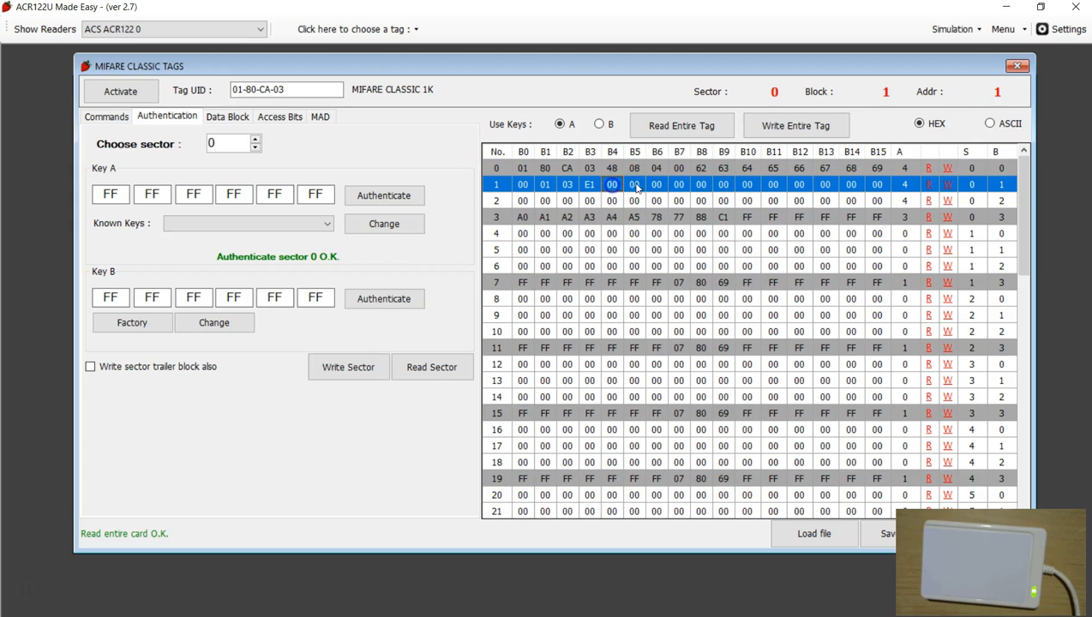
{"action": "left_click", "coordinate": [613, 187]}
{"action": "left_click", "coordinate": [636, 189]}
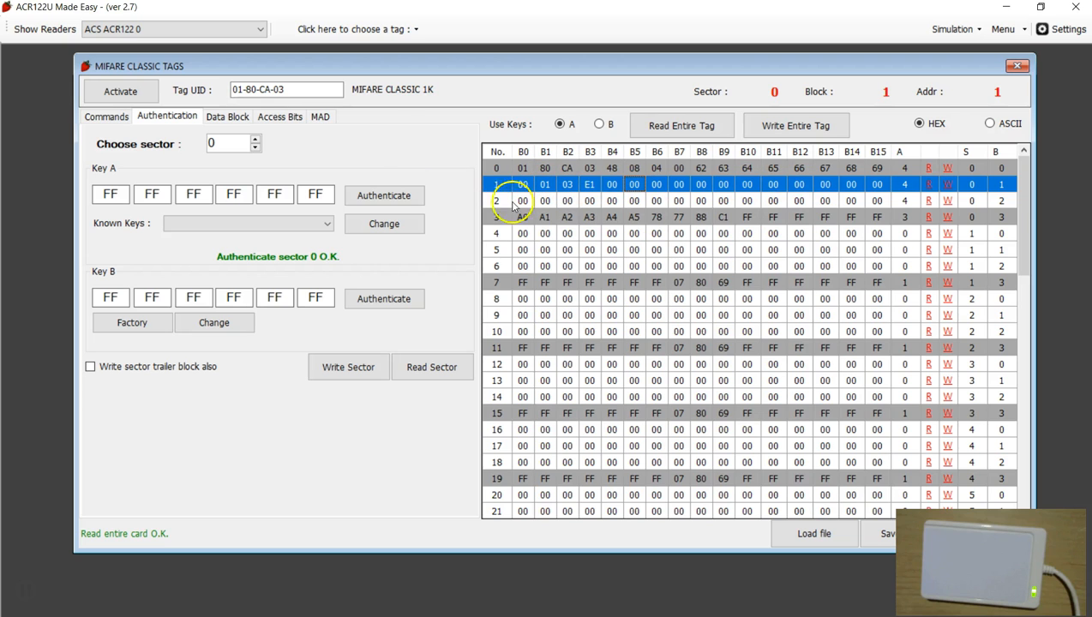
- Compute the CRC over the MAD 0 data and enter C0 in byte B0 of block 1
{"action": "left_click", "coordinate": [322, 119]}
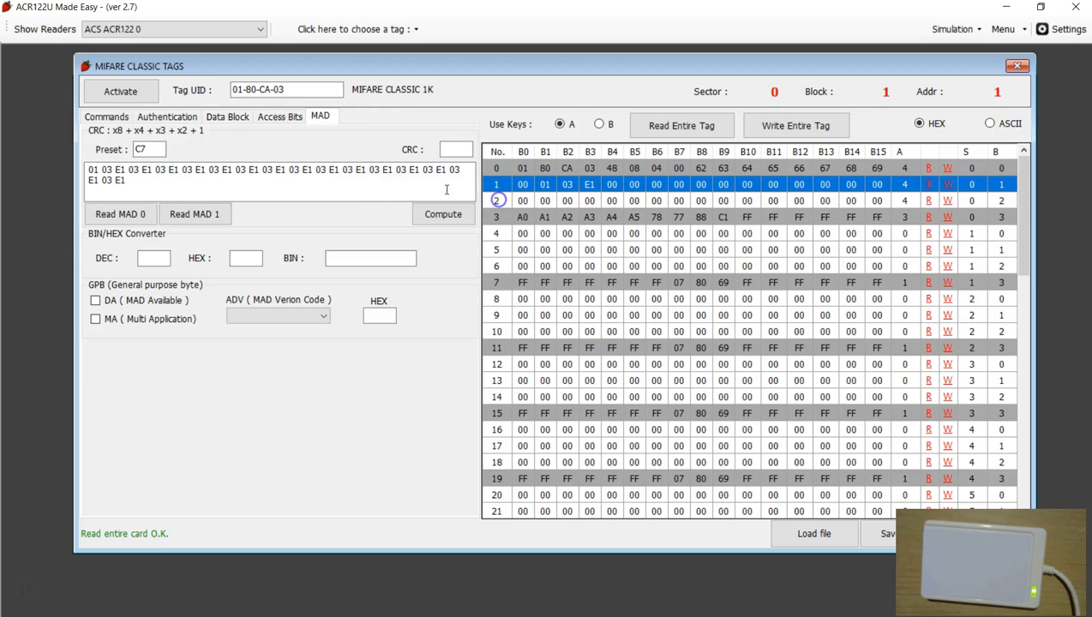
{"action": "left_click", "coordinate": [120, 214]}
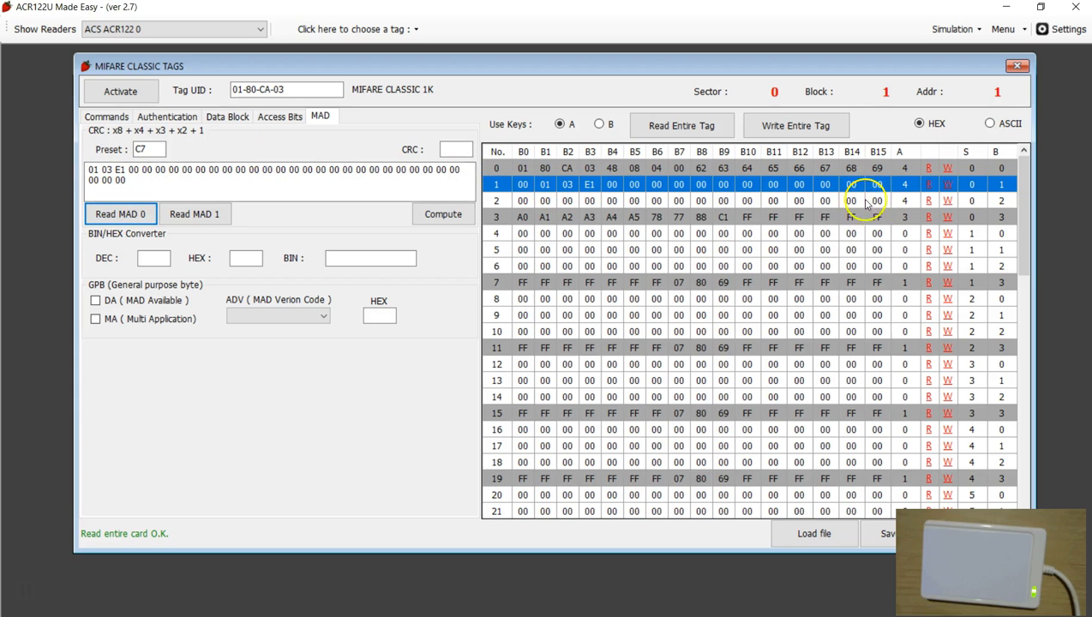
{"action": "left_click", "coordinate": [443, 215]}
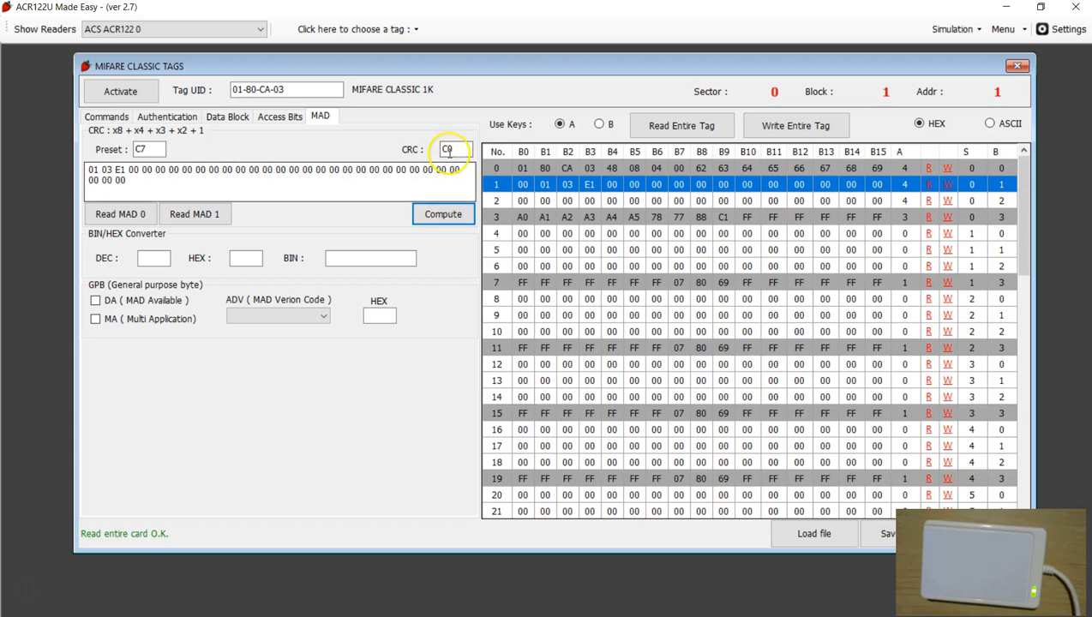
{"action": "double_click", "coordinate": [522, 185]}
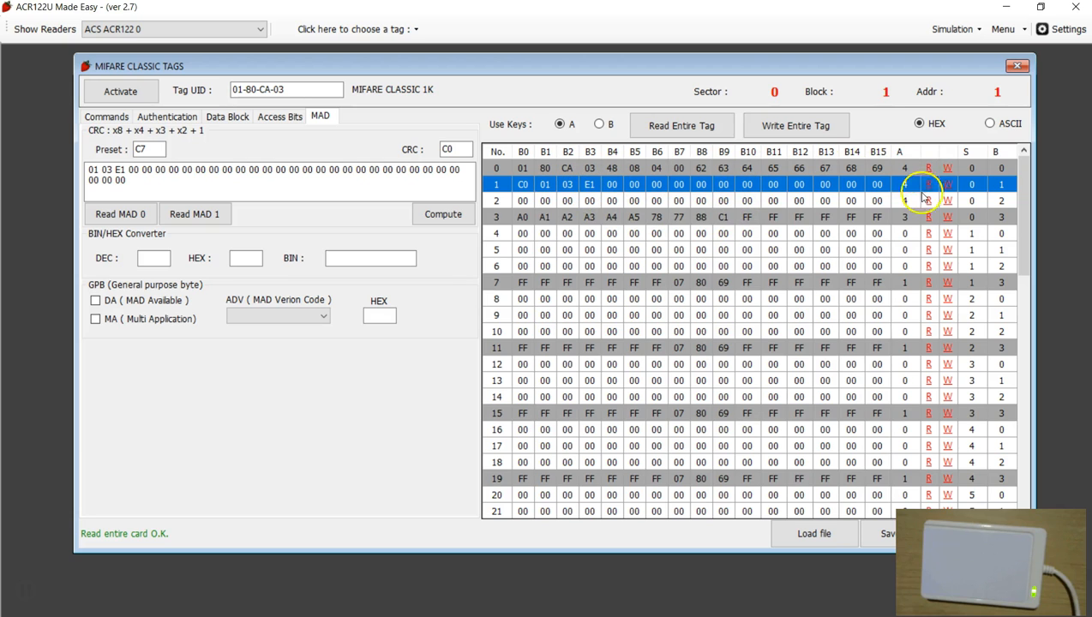
- Enable writing of the sector trailer block as well and clear the command log
{"action": "left_click", "coordinate": [103, 117]}
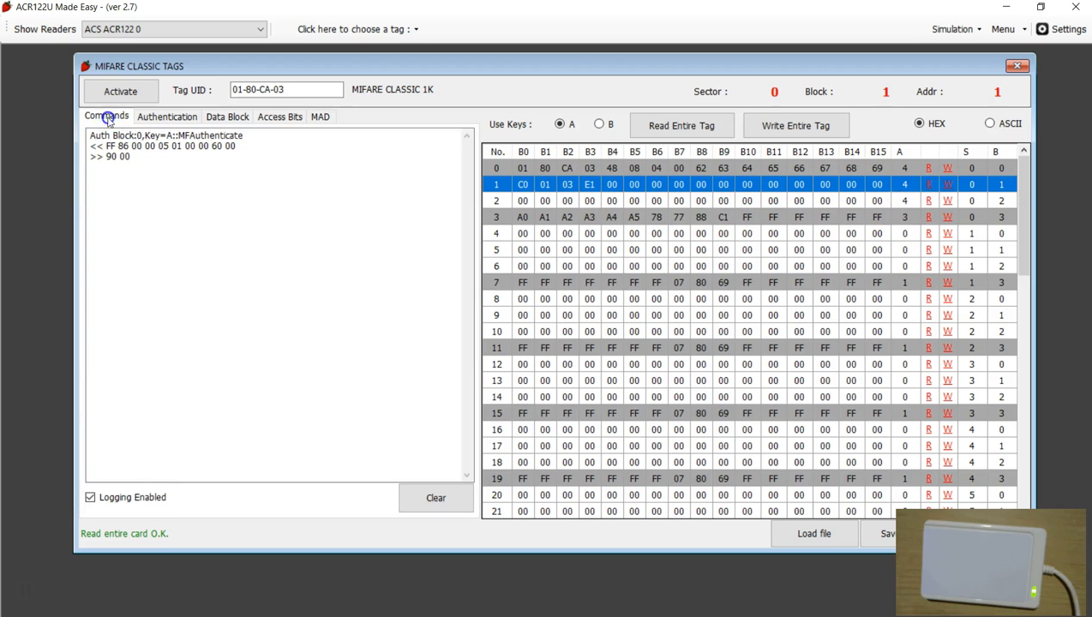
{"action": "left_click", "coordinate": [167, 117]}
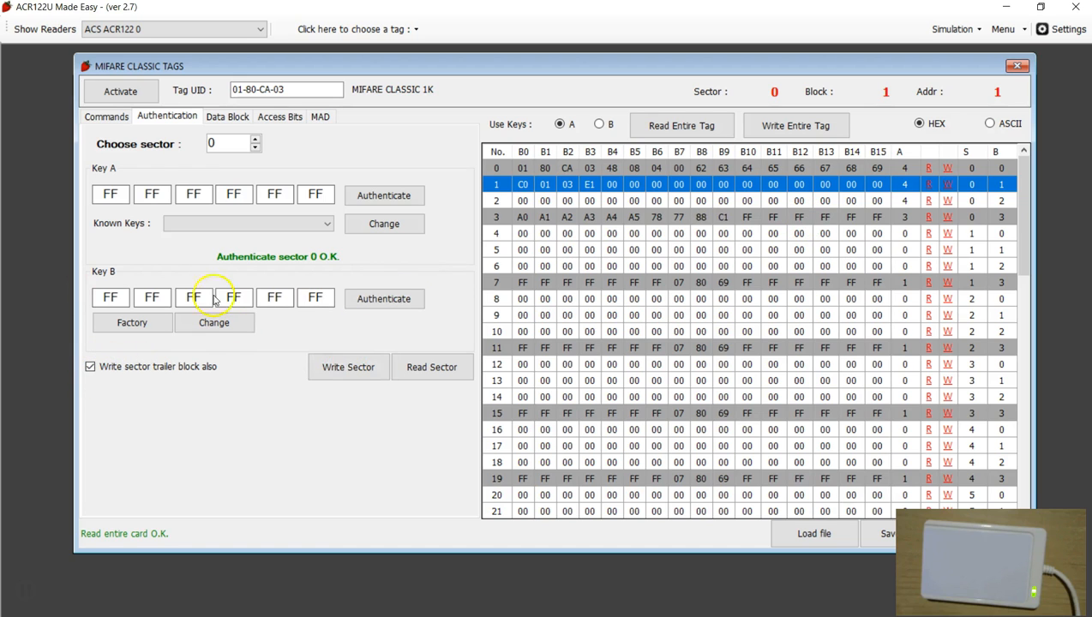
{"action": "left_click", "coordinate": [106, 115]}
{"action": "left_click", "coordinate": [423, 506]}
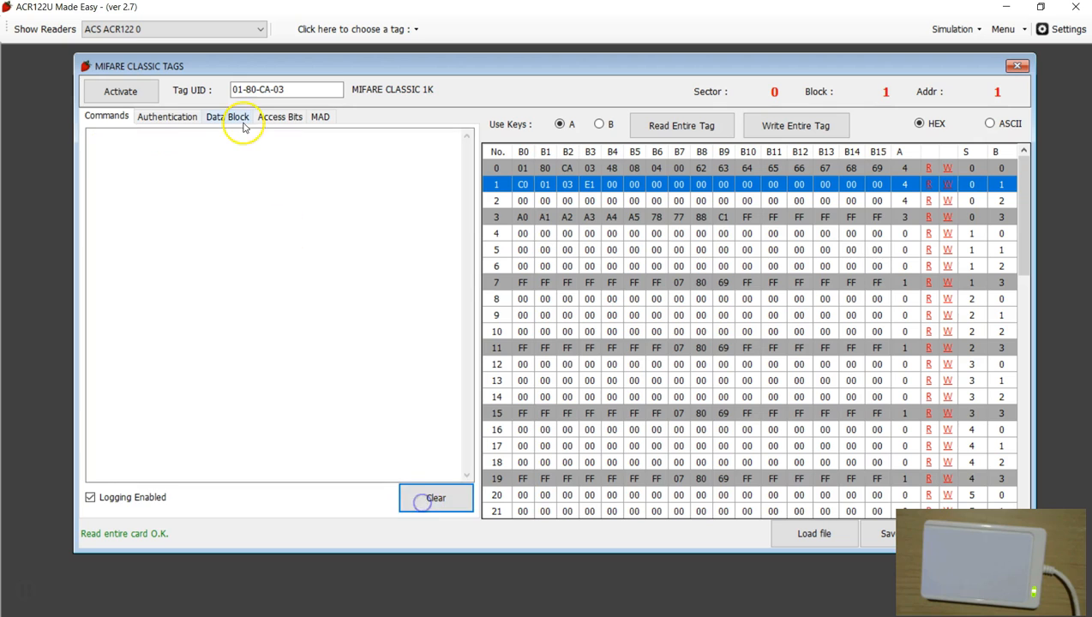
- Write sector 0 to the tag and review the logged write commands
{"action": "left_click", "coordinate": [167, 117]}
{"action": "left_click", "coordinate": [343, 368]}
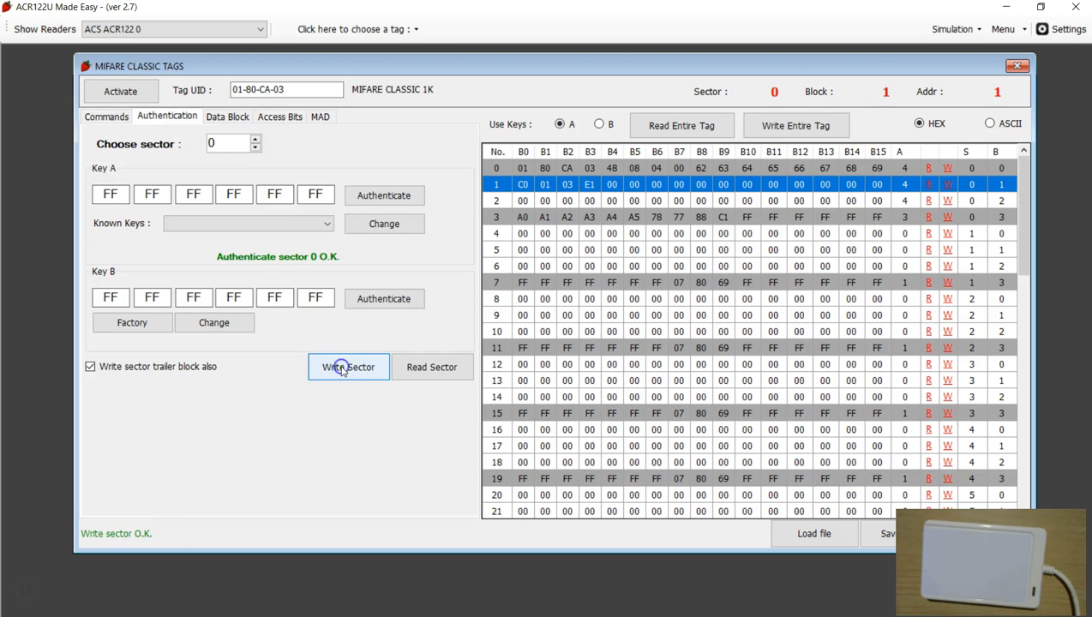
{"action": "left_click", "coordinate": [104, 116]}
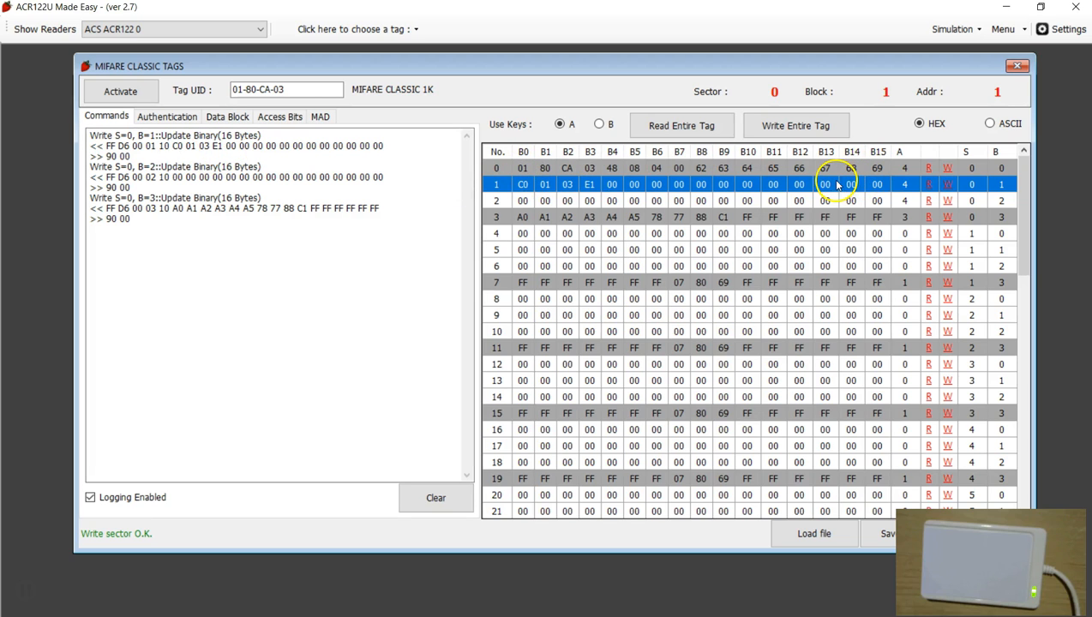
- Authenticate sector 1 with key A
{"action": "left_click", "coordinate": [156, 117]}
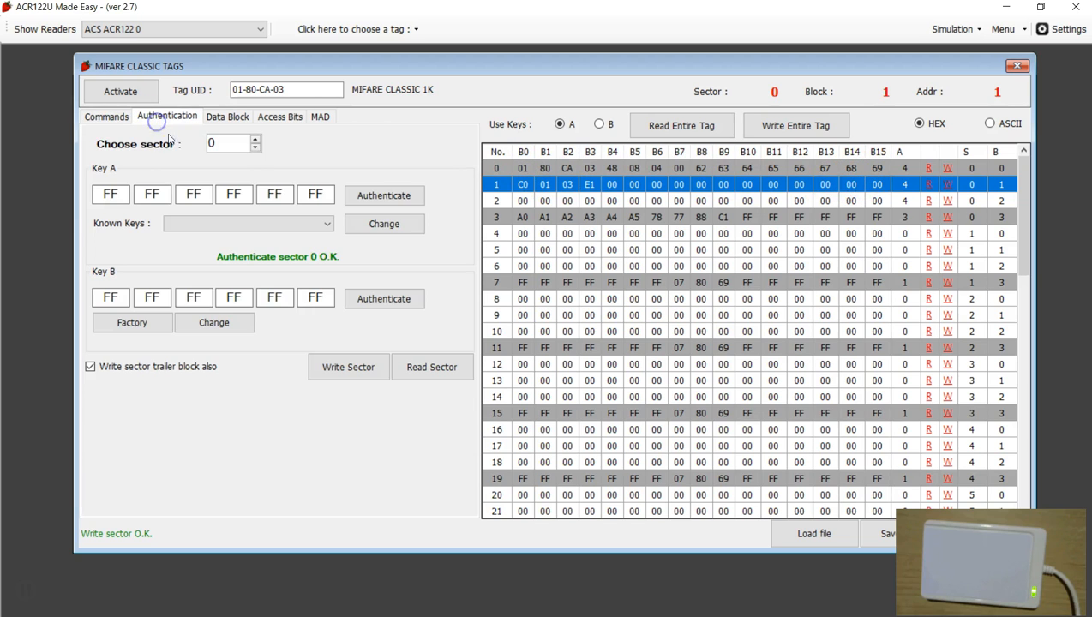
{"action": "left_click", "coordinate": [255, 140]}
{"action": "left_click", "coordinate": [373, 200]}
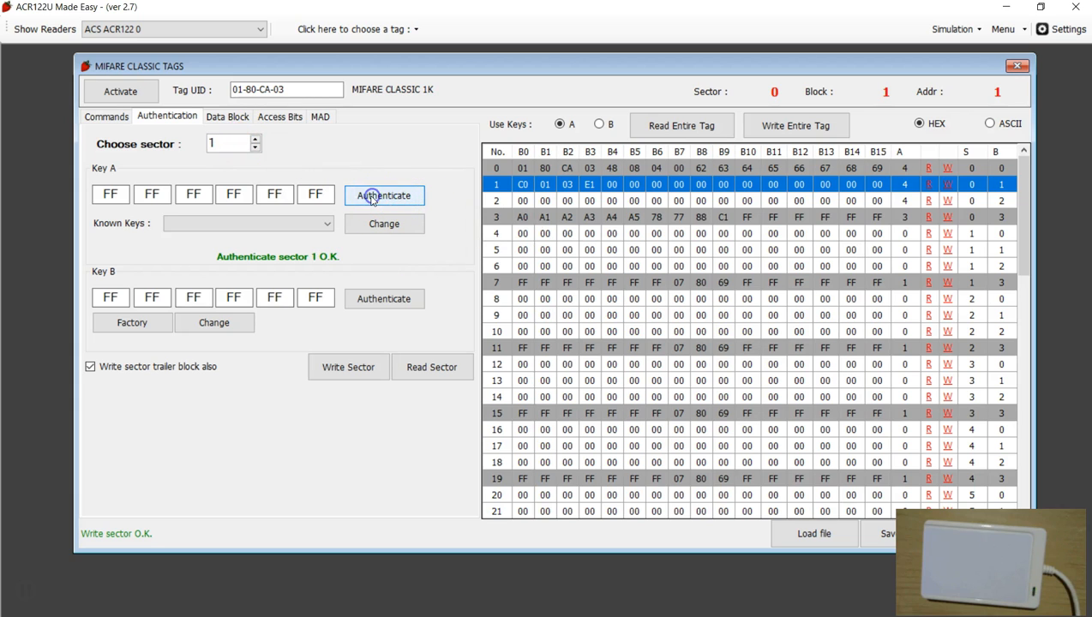
- Enter 03, 00 and FE in bytes B0 to B2 of block 4, the first block of sector 1
{"action": "left_click", "coordinate": [524, 235]}
{"action": "left_click_drag", "start_coordinate": [529, 235], "coordinate": [519, 233]}
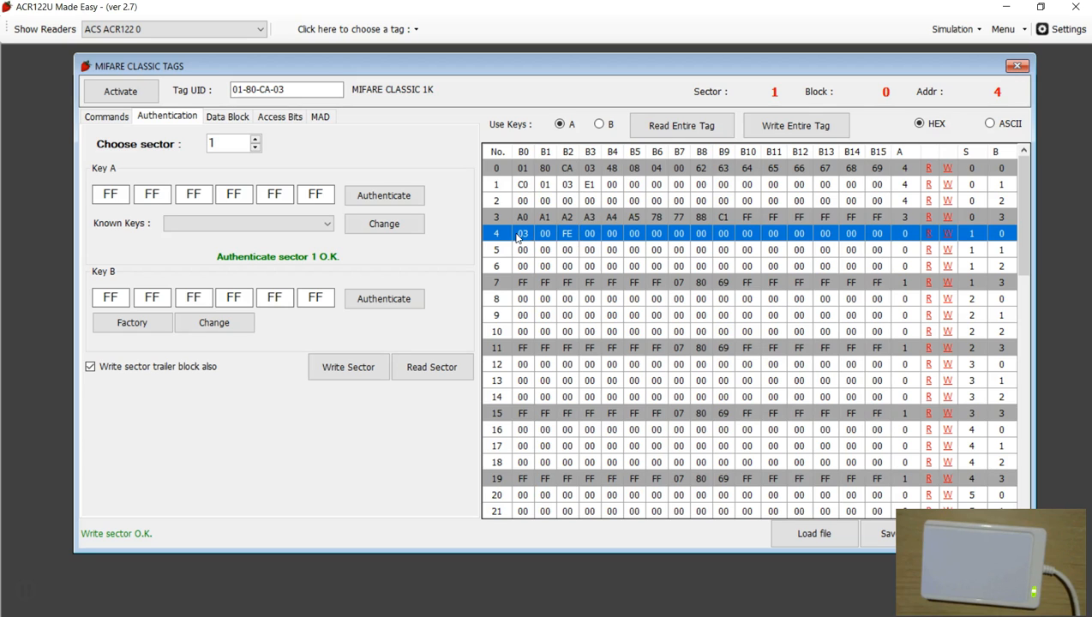
{"action": "left_click", "coordinate": [517, 239]}
- Choose the known NFC Sector key and enter it as key A in sector 1's trailer, block 7
{"action": "left_click", "coordinate": [522, 284]}
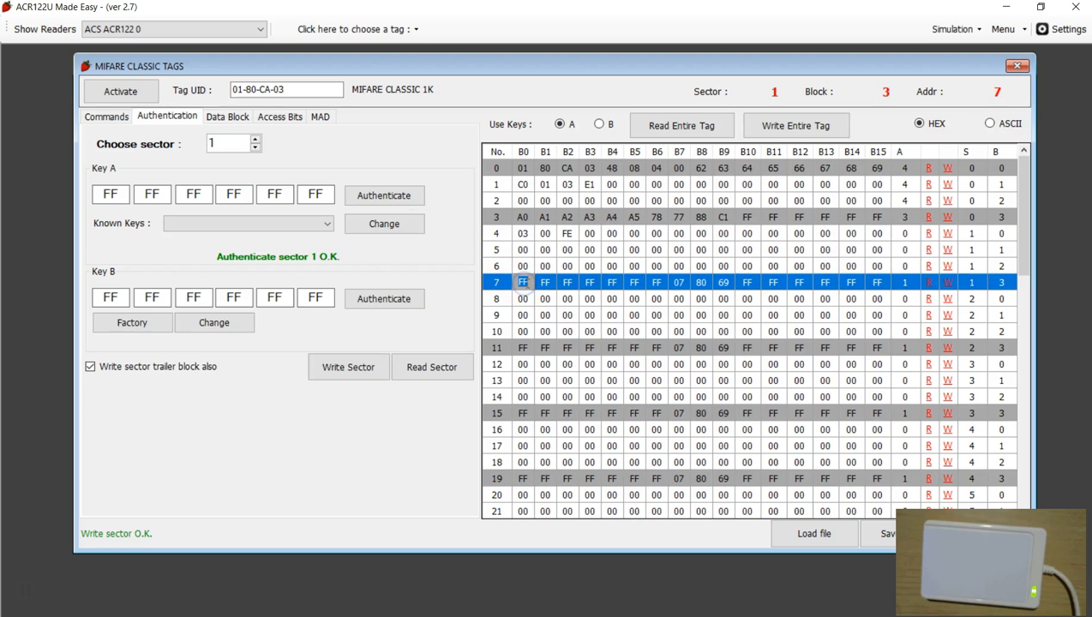
{"action": "left_click", "coordinate": [256, 226]}
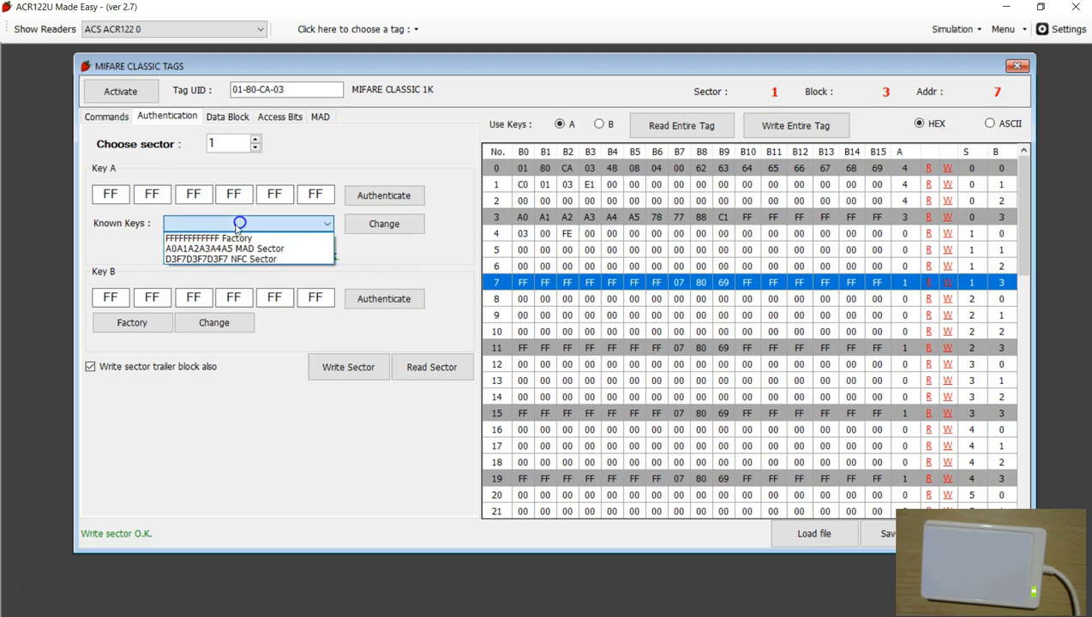
{"action": "left_click", "coordinate": [205, 259]}
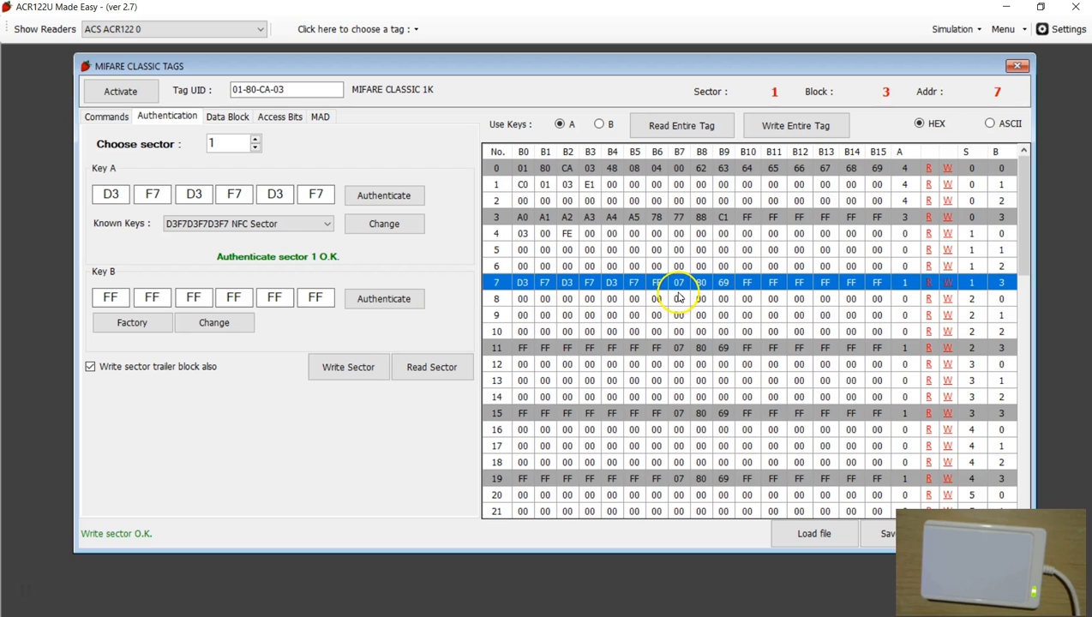
- Change sector 1's trailer access rights to option 3, with key A, access bits and key B writable using key B
{"action": "right_click", "coordinate": [777, 283]}
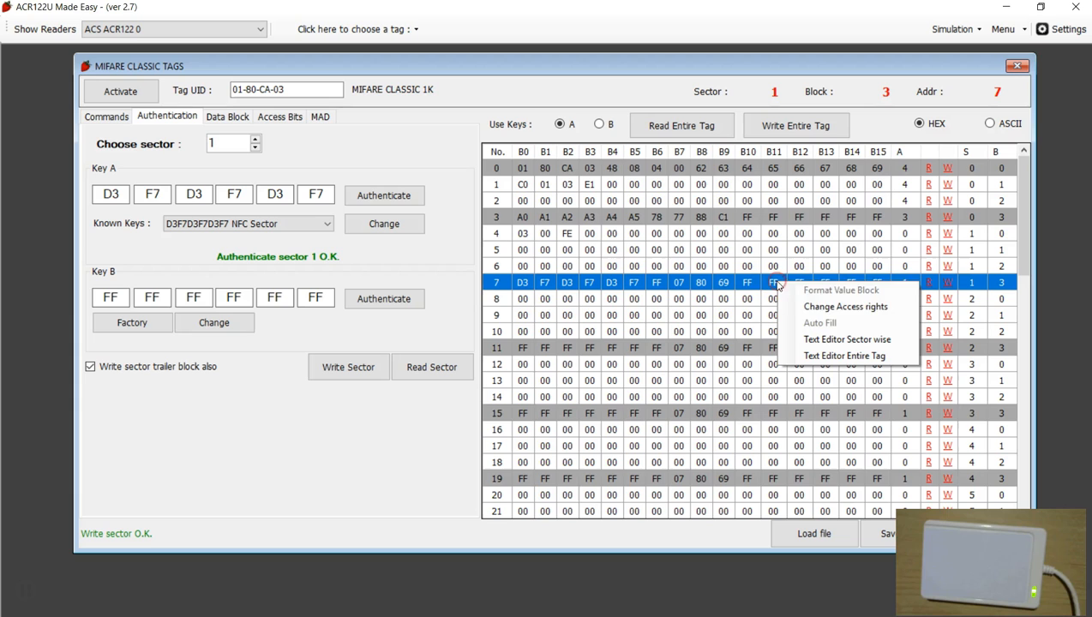
{"action": "left_click", "coordinate": [821, 308]}
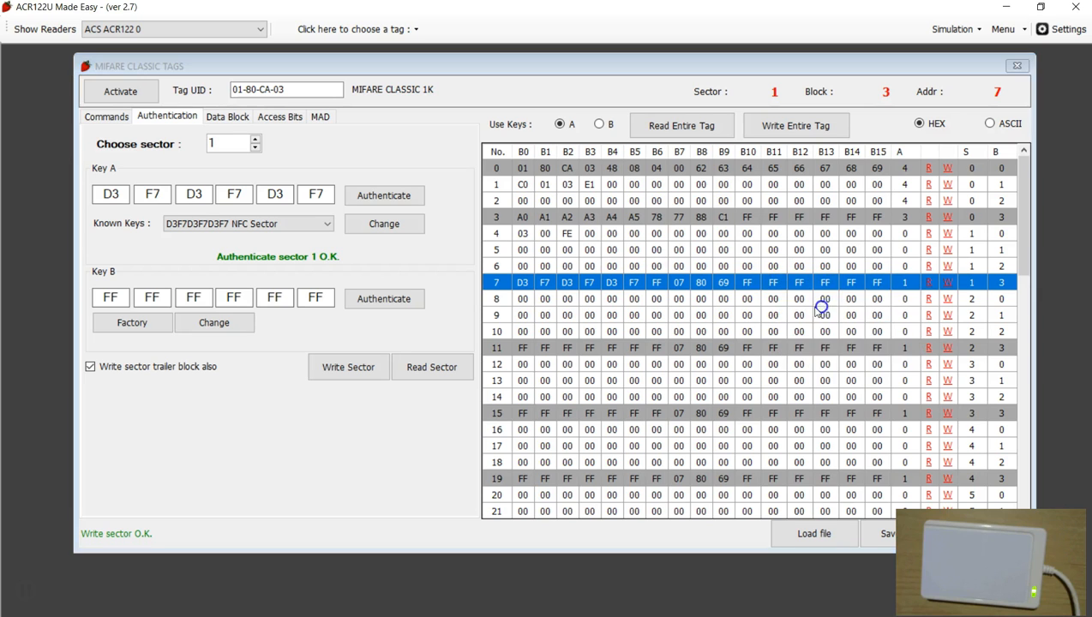
{"action": "left_click", "coordinate": [470, 349]}
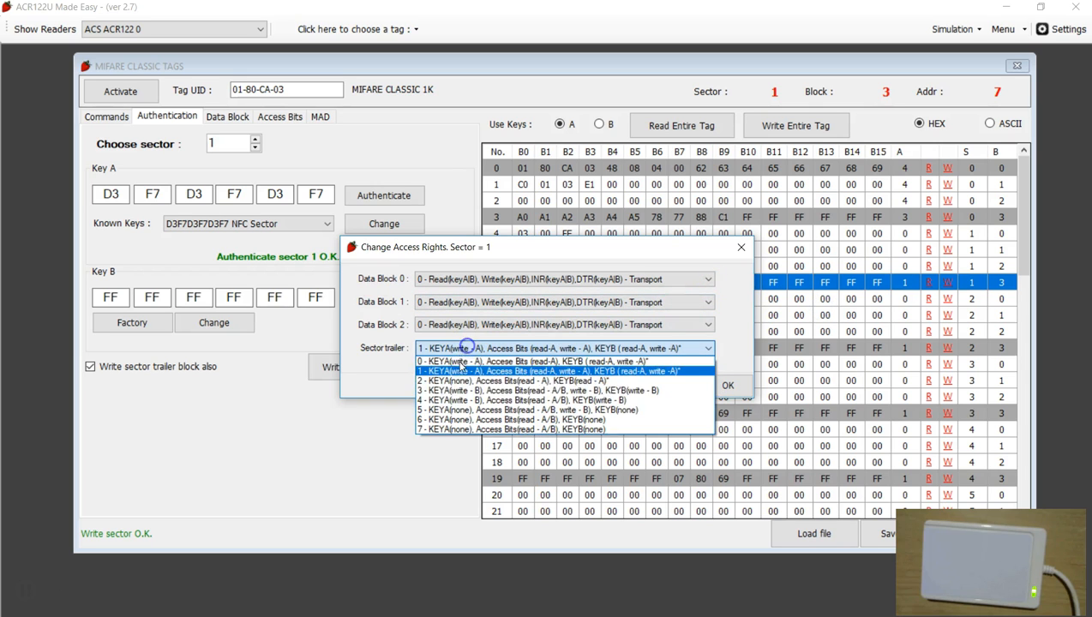
{"action": "left_click", "coordinate": [439, 390]}
{"action": "left_click", "coordinate": [727, 383]}
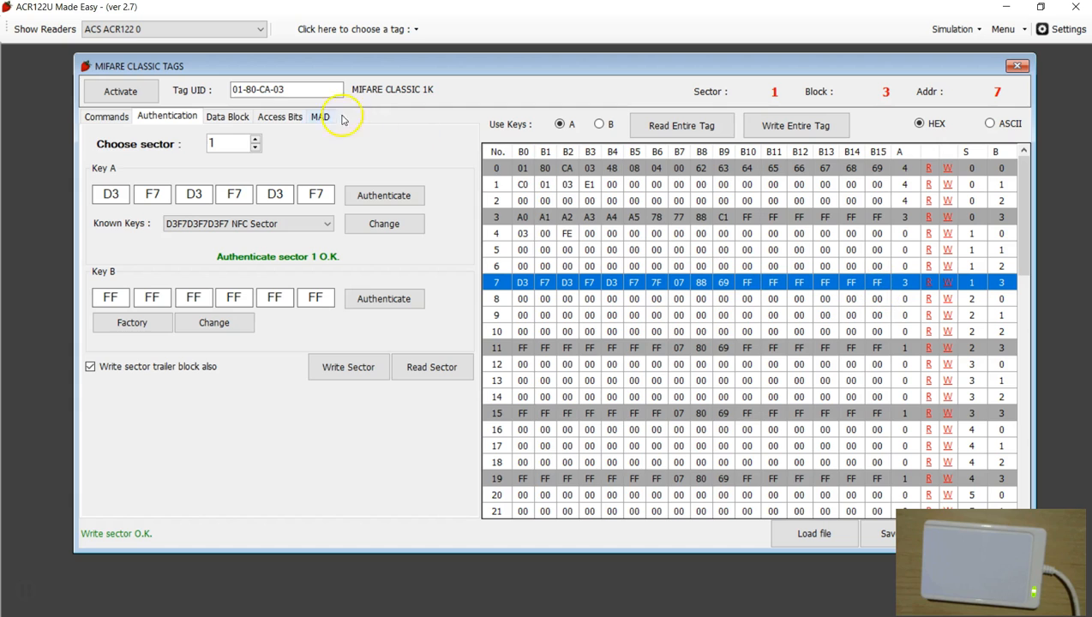
- Look up sector trailer access condition 3 in the access bits reference and inspect block 4 of sector 1
{"action": "left_click", "coordinate": [279, 117]}
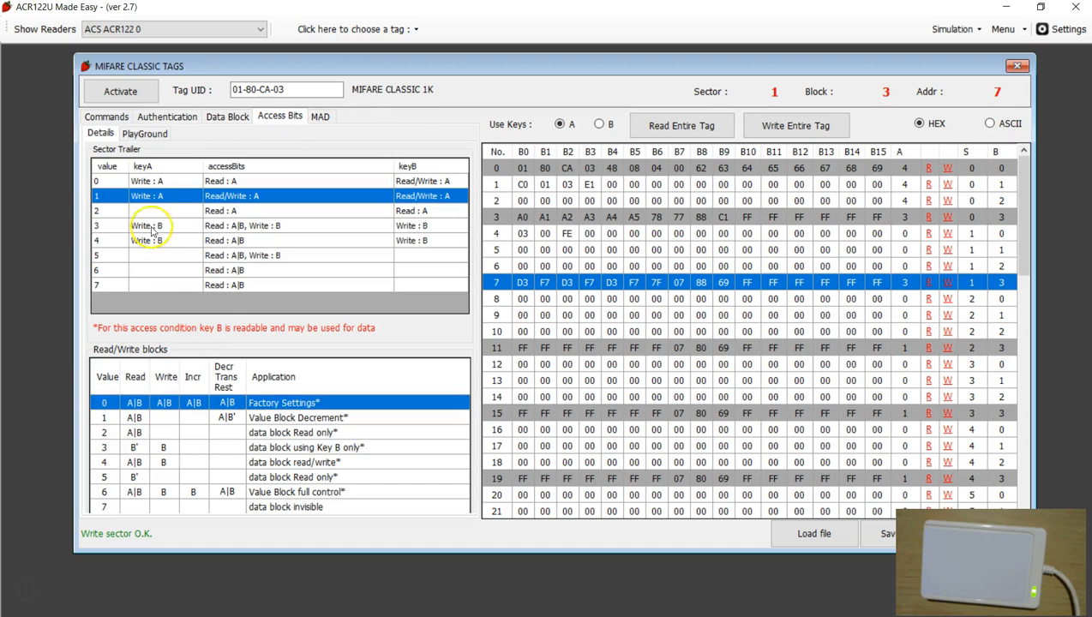
{"action": "left_click", "coordinate": [101, 226]}
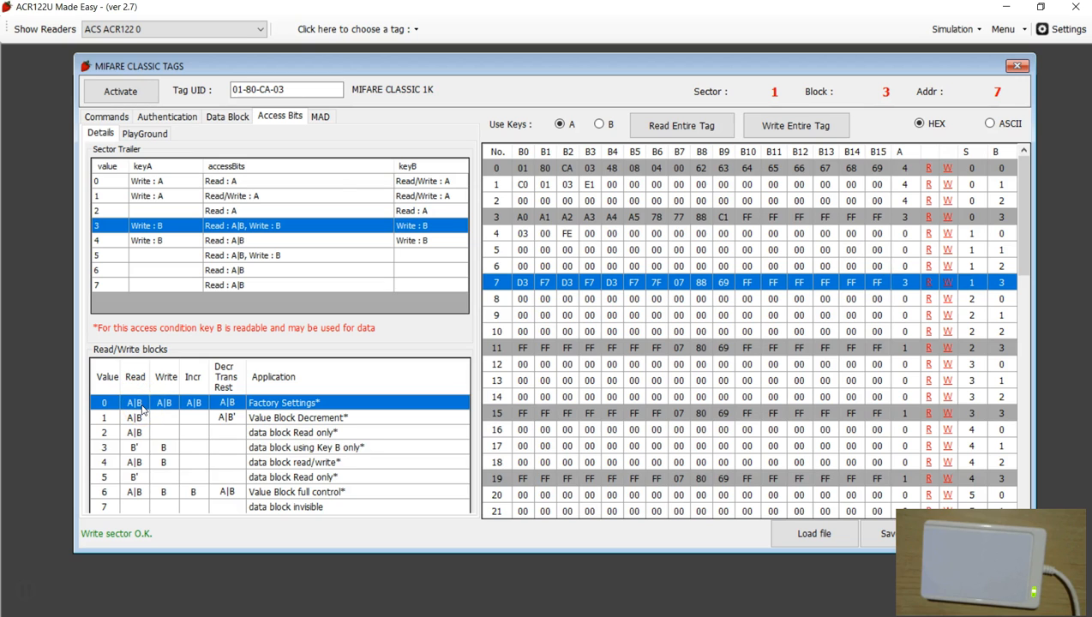
{"action": "left_click", "coordinate": [524, 235]}
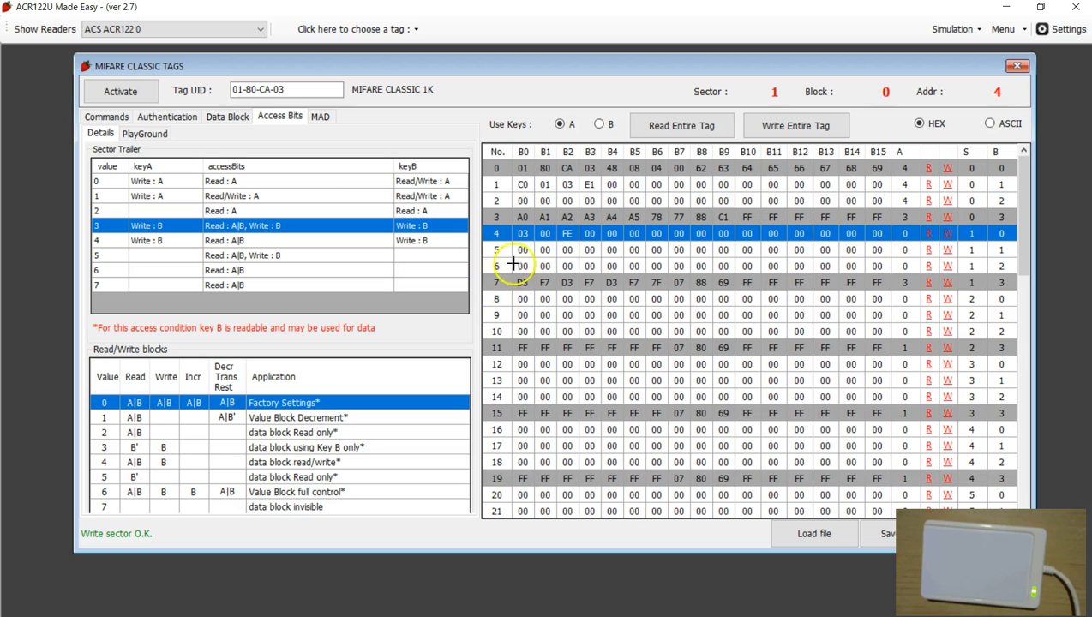
{"action": "left_click_drag", "start_coordinate": [545, 302], "coordinate": [604, 292]}
{"action": "mouse_move", "coordinate": [718, 274]}
{"action": "left_mouse_down"}
{"action": "mouse_move", "coordinate": [742, 315]}
{"action": "mouse_move", "coordinate": [762, 260]}
{"action": "left_mouse_up"}
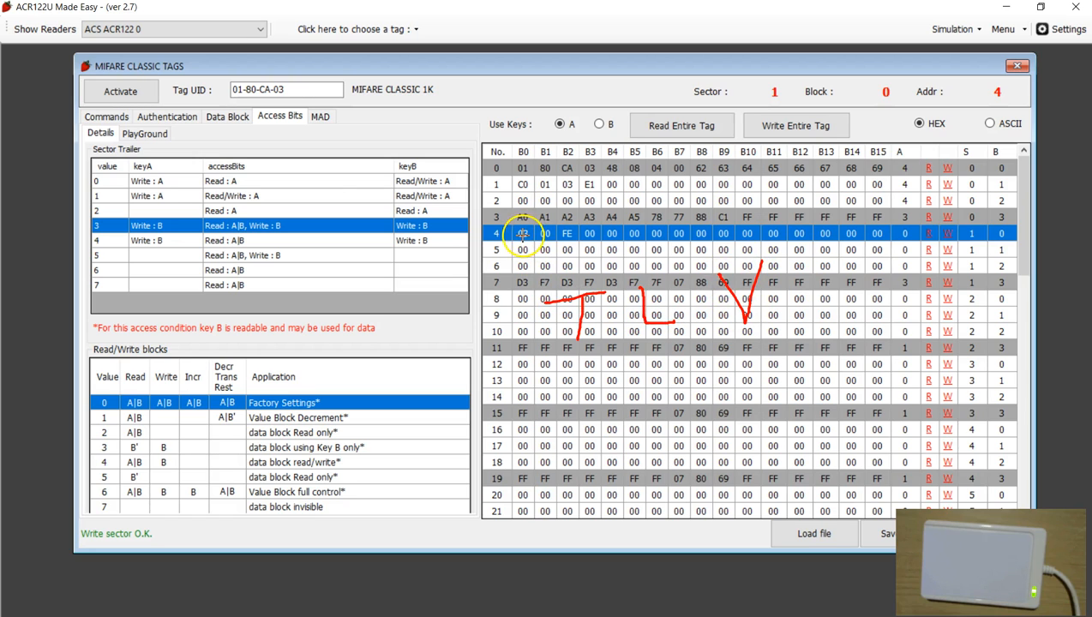
{"action": "left_click_drag", "start_coordinate": [586, 364], "coordinate": [597, 374]}
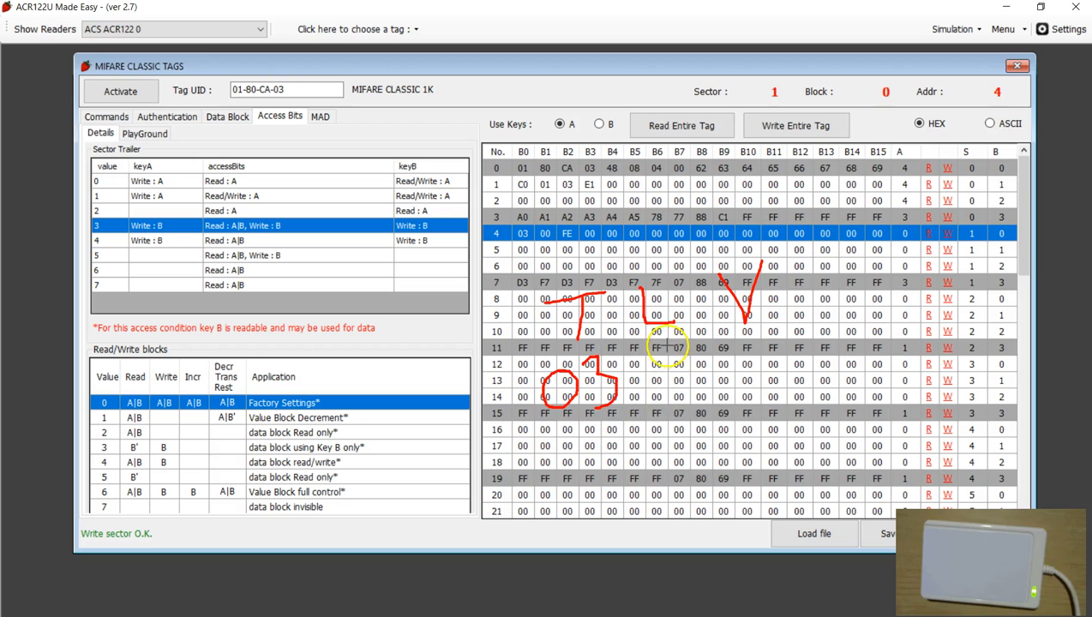
{"action": "left_click_drag", "start_coordinate": [656, 363], "coordinate": [671, 369]}
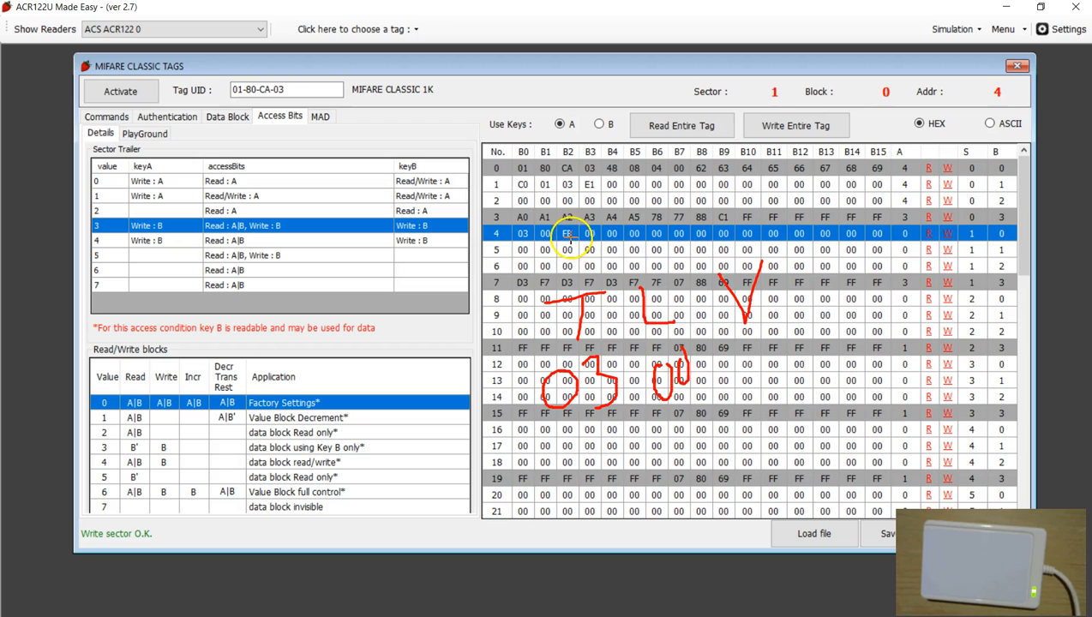
{"action": "mouse_move", "coordinate": [729, 450]}
{"action": "left_mouse_down"}
{"action": "mouse_move", "coordinate": [745, 448]}
{"action": "mouse_move", "coordinate": [766, 470]}
{"action": "mouse_move", "coordinate": [781, 441]}
{"action": "left_mouse_up"}
{"action": "left_click", "coordinate": [759, 405]}
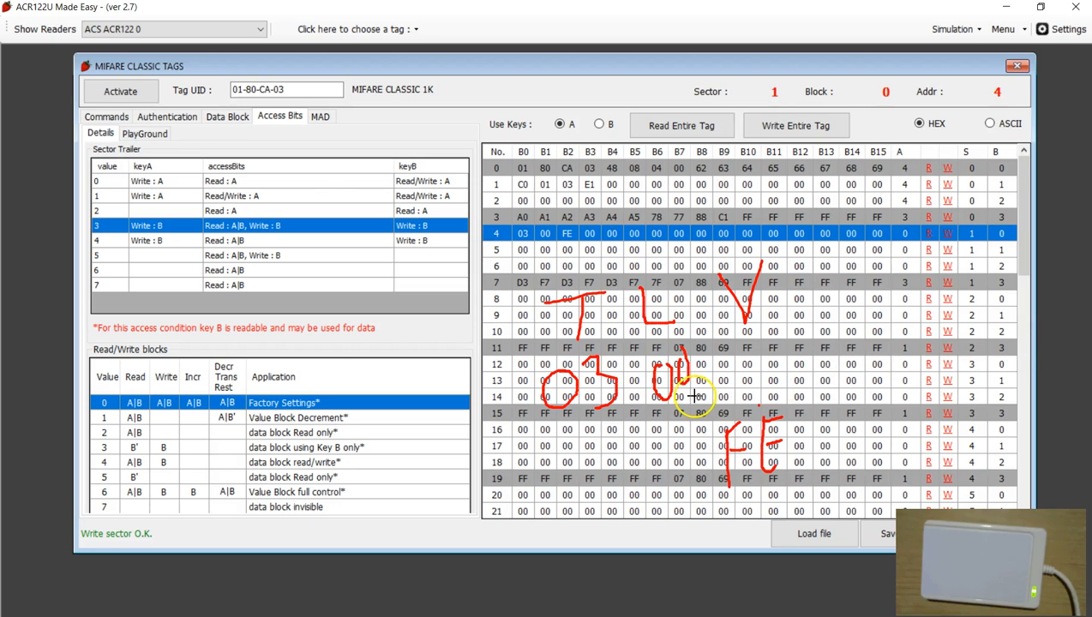
{"action": "right_click", "coordinate": [655, 350]}
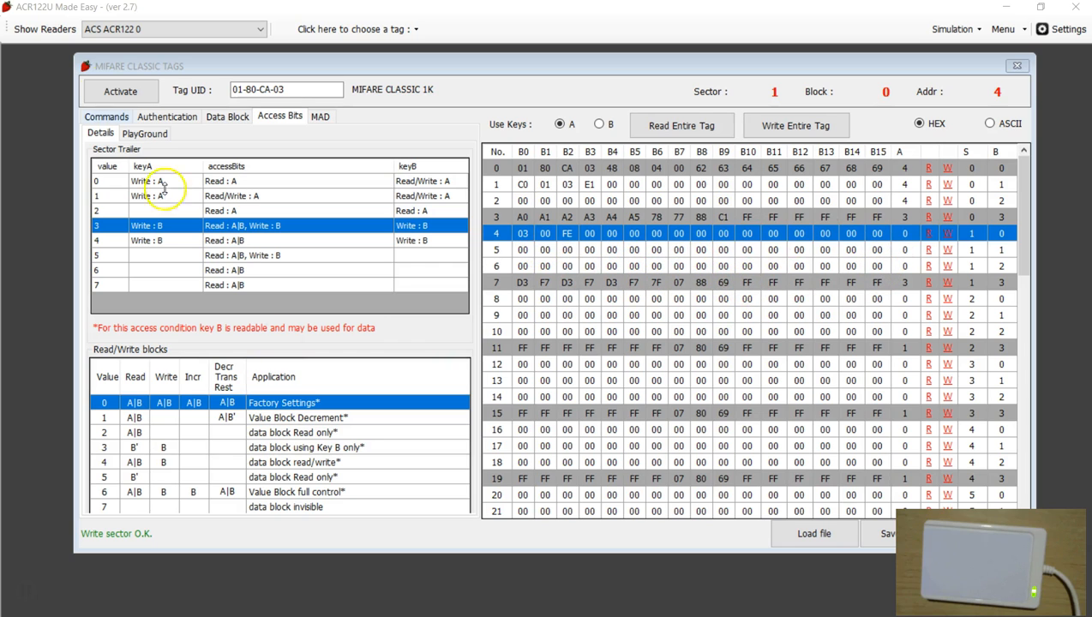
- Write sector 1, including its trailer block, to the tag, and review and clear the logged commands
{"action": "left_click", "coordinate": [99, 119]}
{"action": "left_click", "coordinate": [169, 116]}
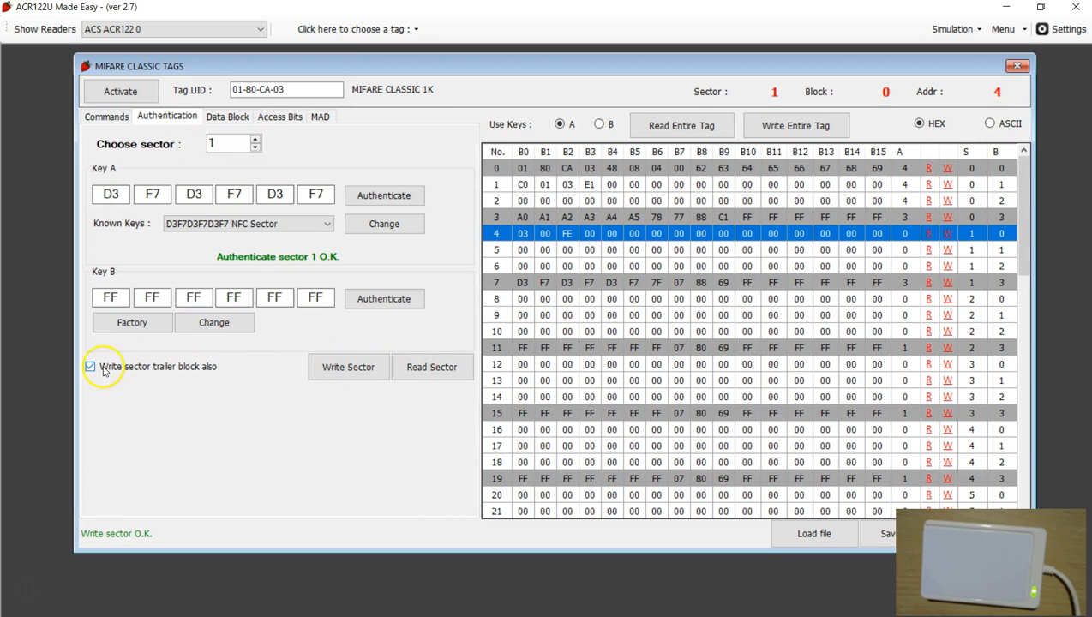
{"action": "left_click", "coordinate": [359, 371]}
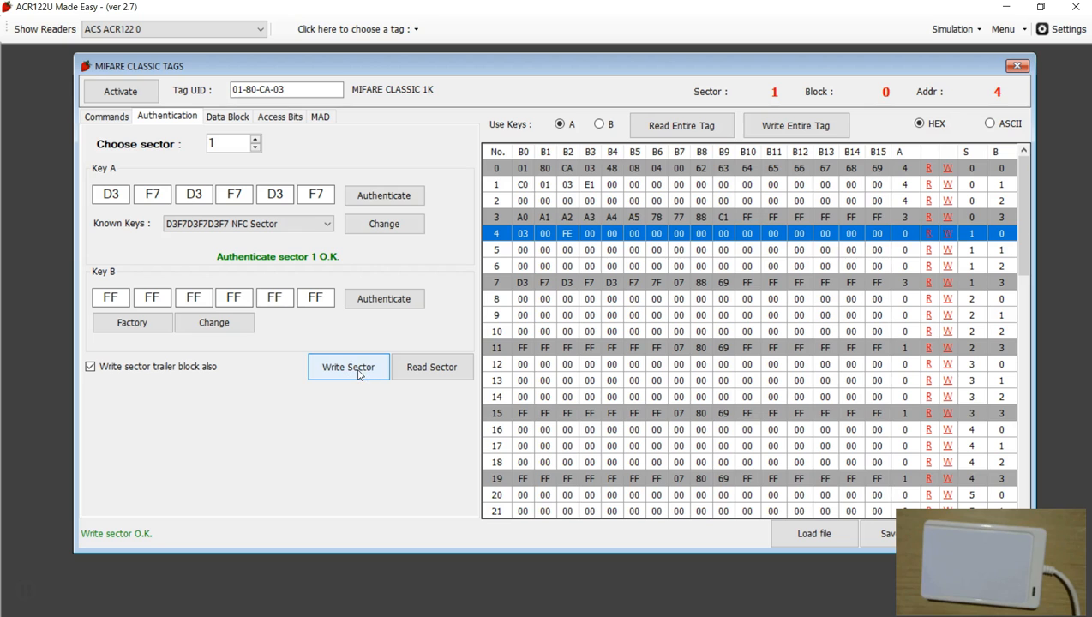
{"action": "left_click", "coordinate": [107, 110]}
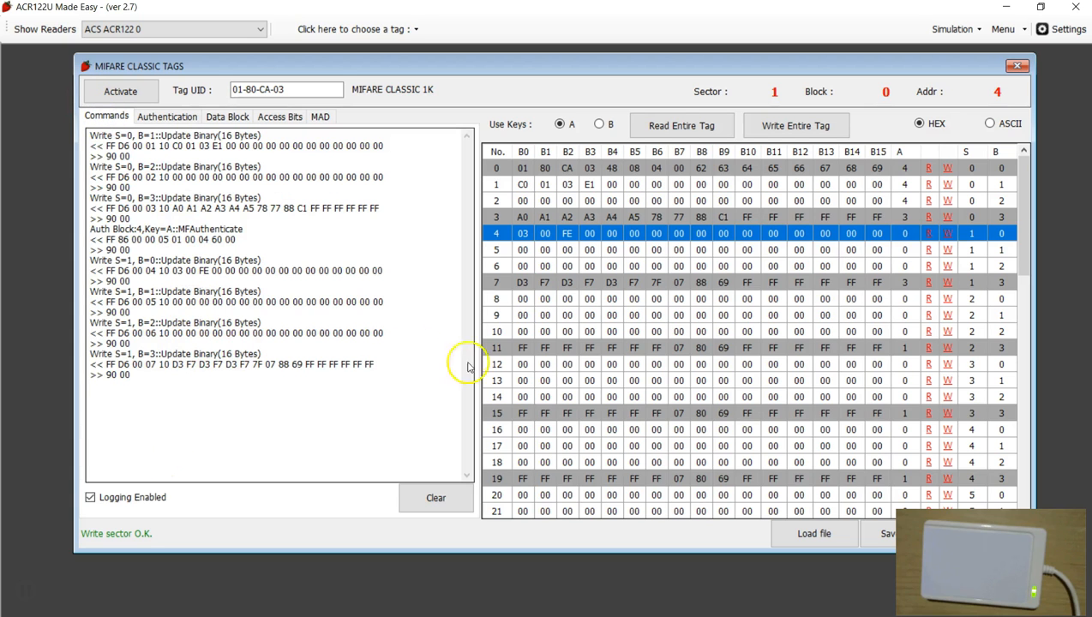
{"action": "left_click", "coordinate": [449, 498]}
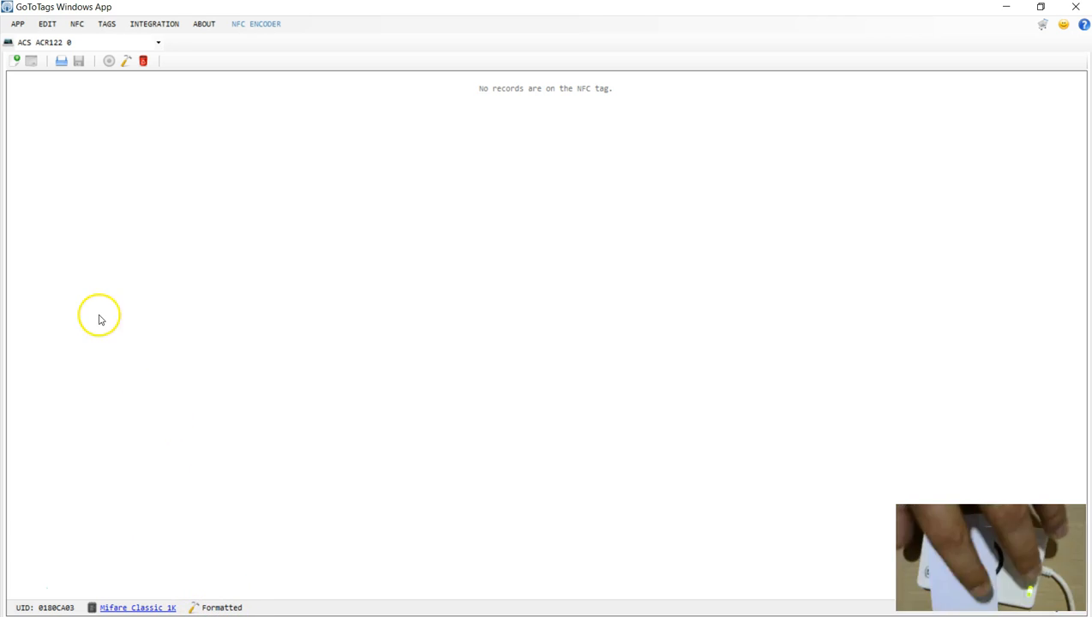
{"action": "left_click", "coordinate": [16, 60]}
{"action": "left_click", "coordinate": [52, 331]}
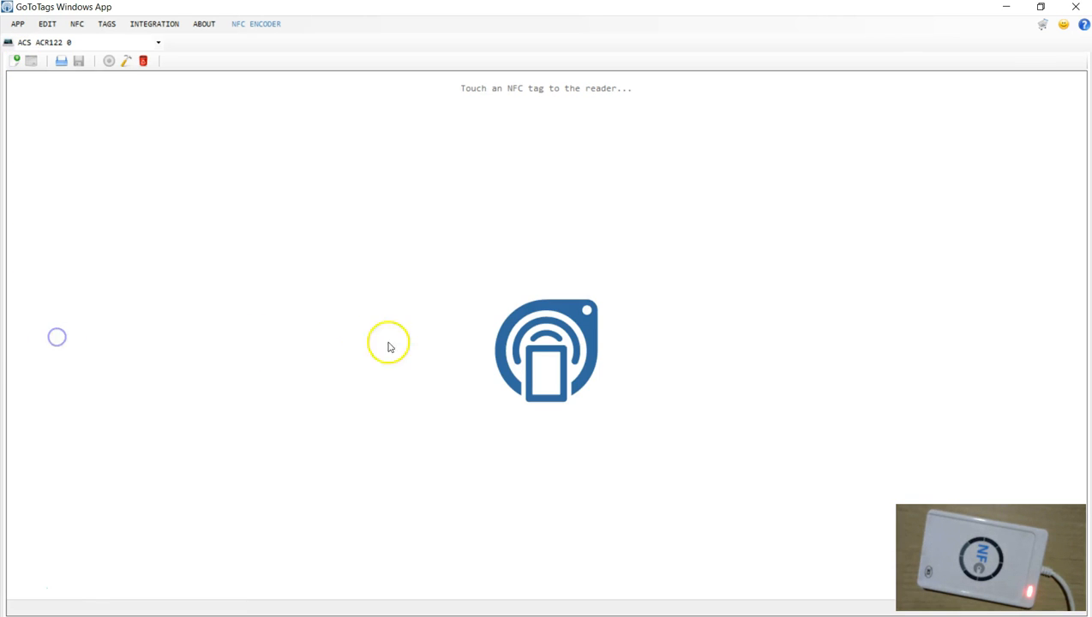
{"action": "left_click", "coordinate": [514, 285]}
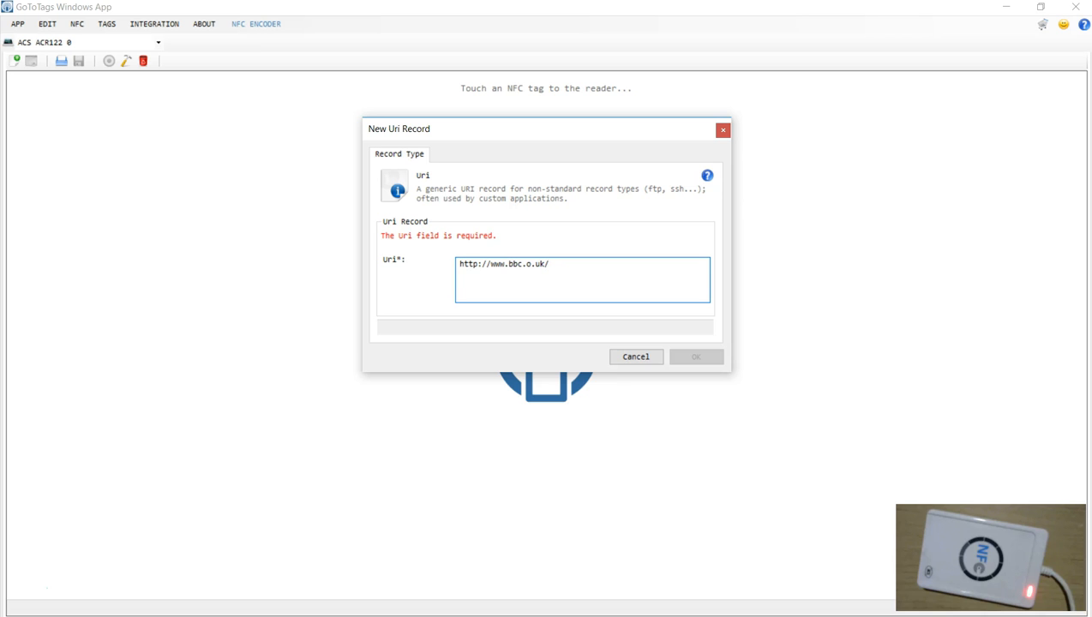
{"action": "left_click", "coordinate": [695, 356]}
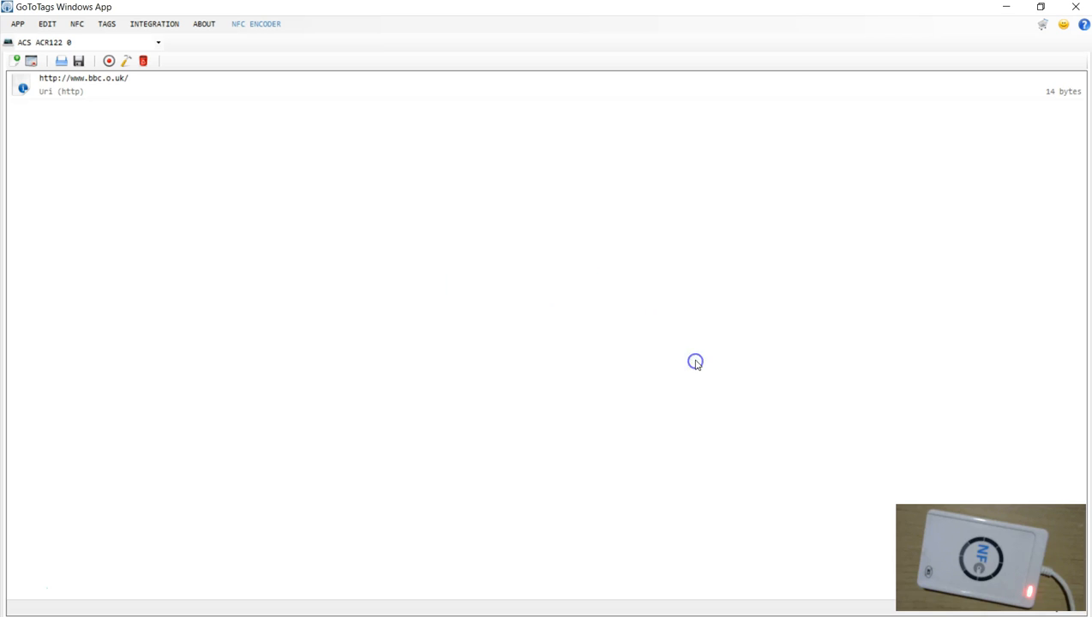
- Encode the Uri record onto the NFC tag and look over the other record types that can be added
{"action": "left_click", "coordinate": [109, 61]}
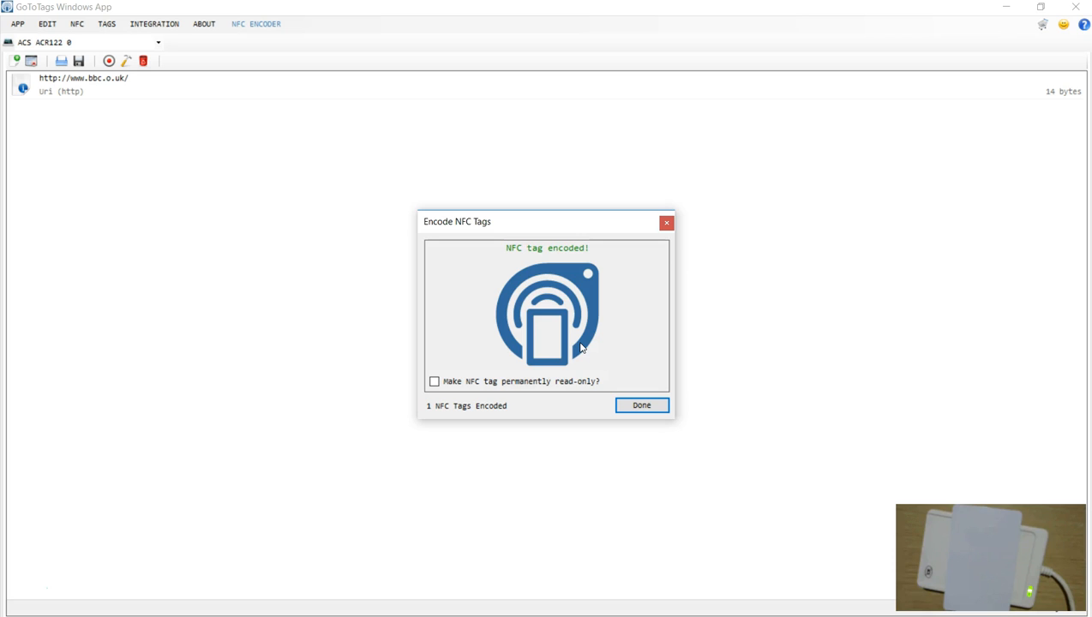
{"action": "left_click", "coordinate": [645, 408]}
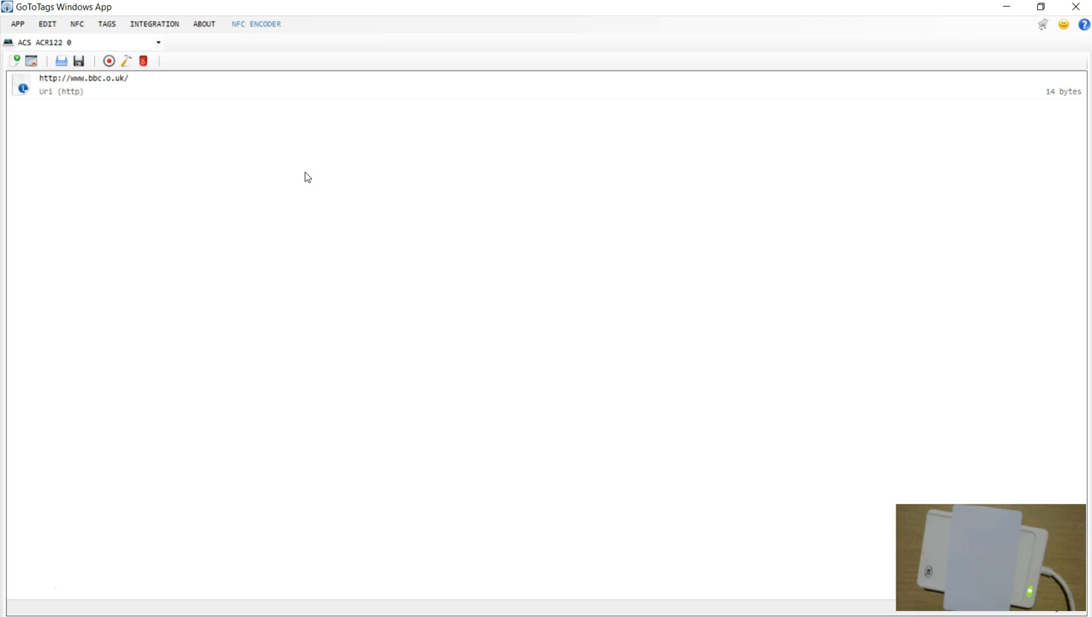
{"action": "left_click", "coordinate": [14, 61]}
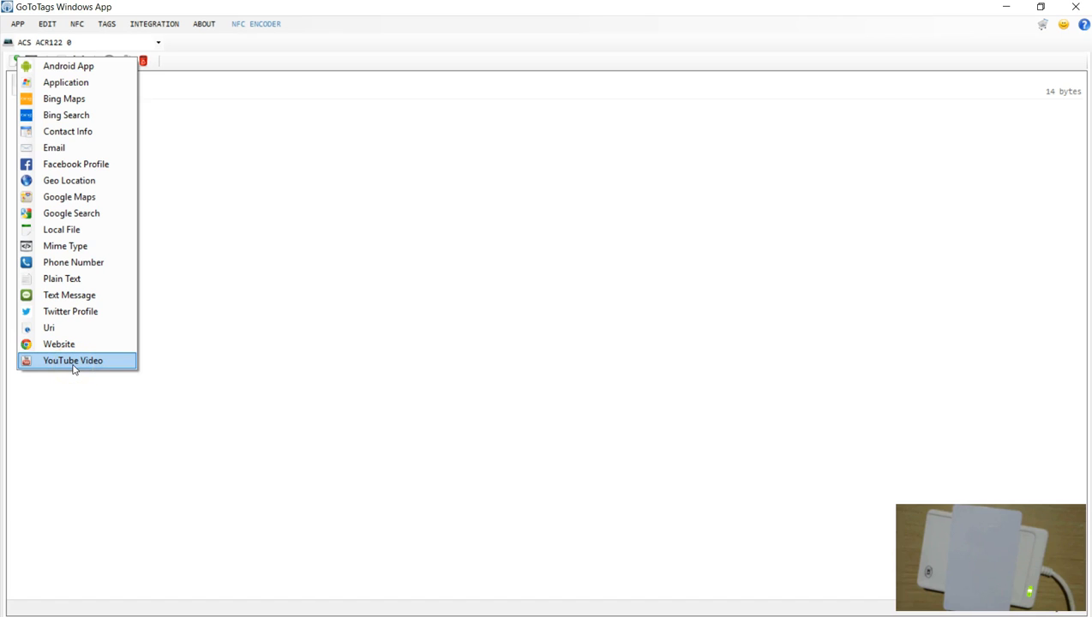
{"action": "left_click", "coordinate": [281, 428]}
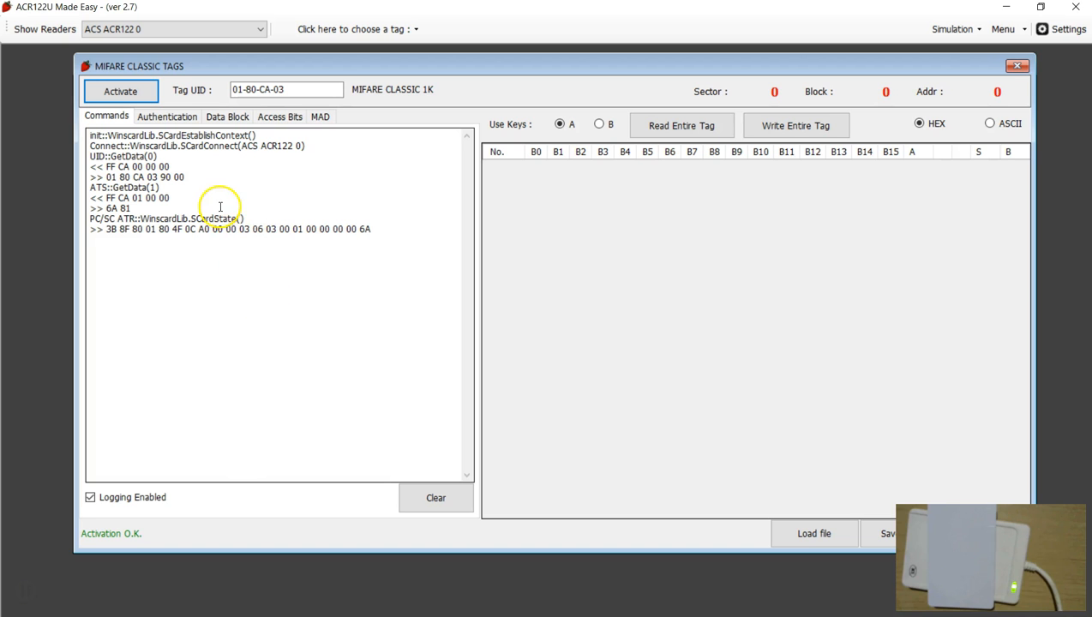
- Switch to ACR122U Made Easy, activate the tag and try to authenticate sector 0 with the known MAD Sector key A
{"action": "left_click", "coordinate": [143, 93]}
{"action": "left_click", "coordinate": [167, 116]}
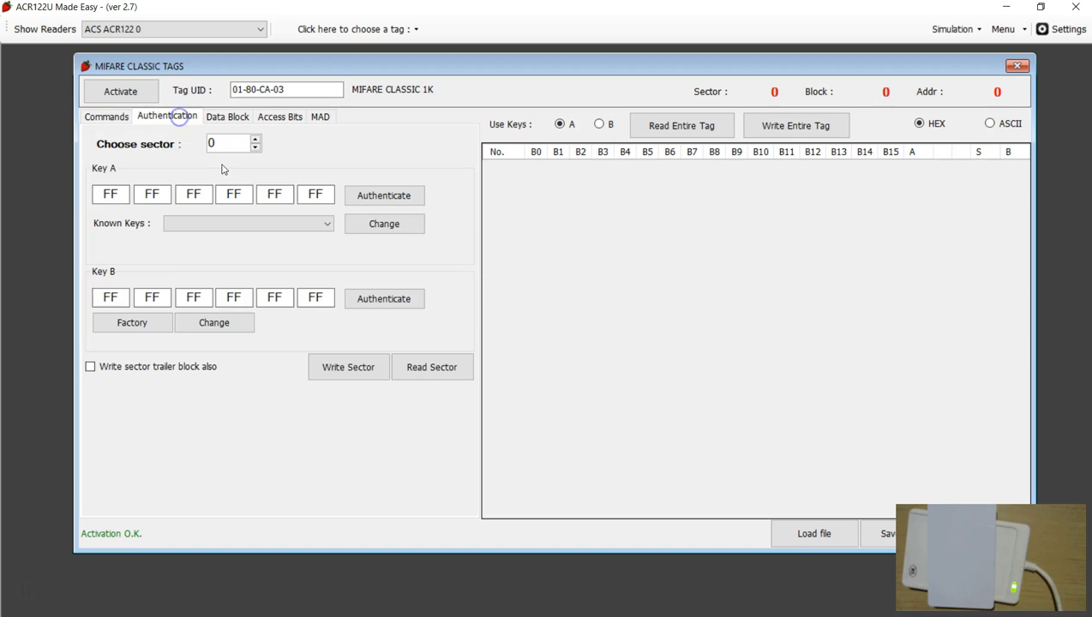
{"action": "left_click", "coordinate": [253, 223]}
{"action": "left_click", "coordinate": [223, 152]}
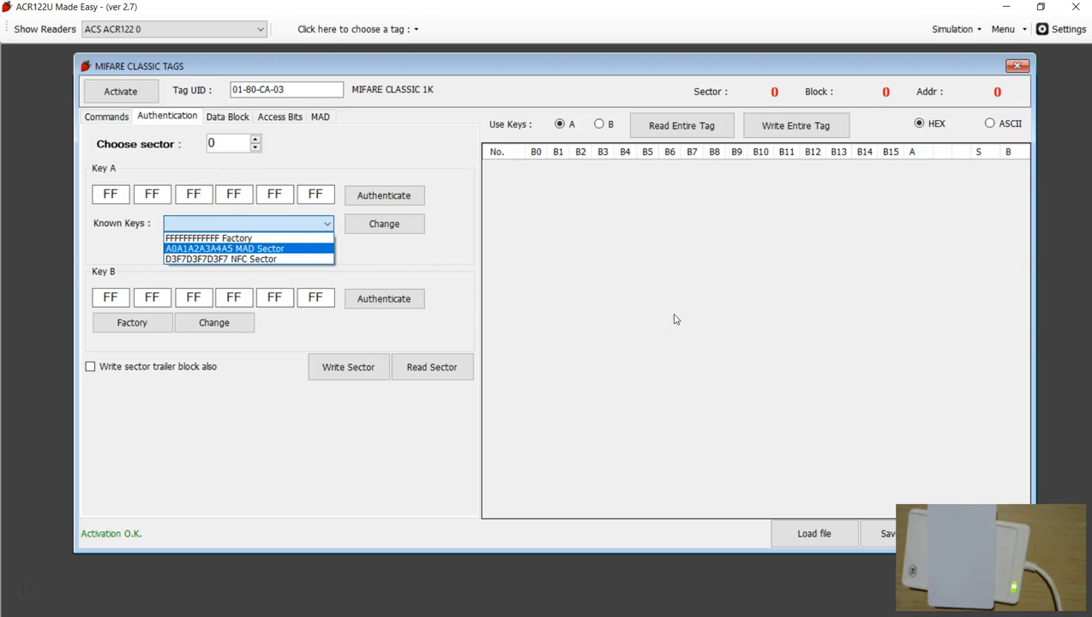
{"action": "left_click", "coordinate": [200, 248]}
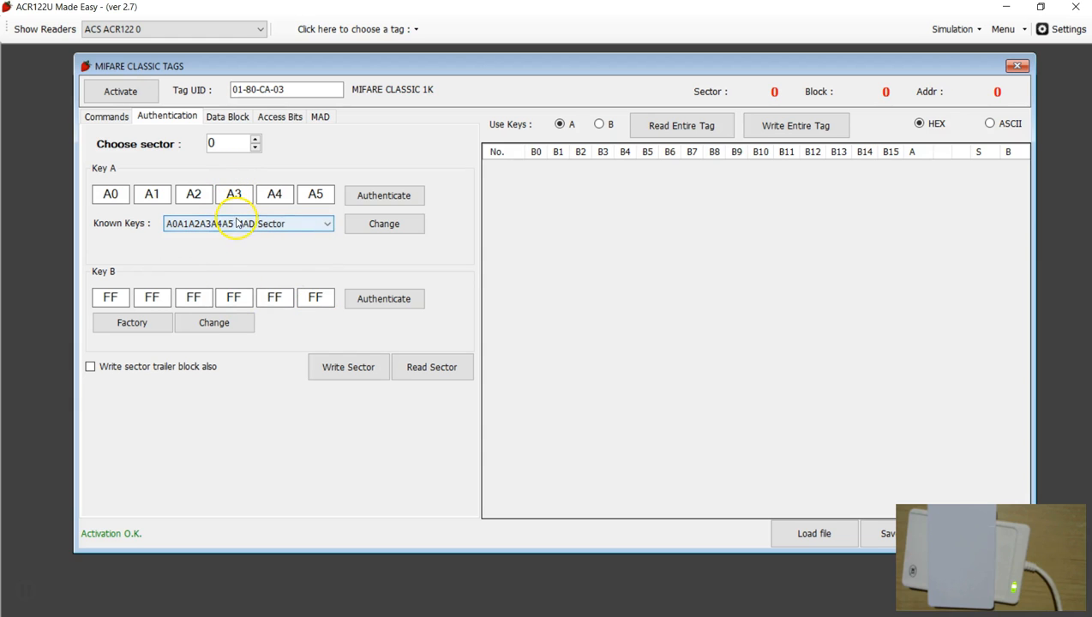
{"action": "left_click", "coordinate": [380, 196]}
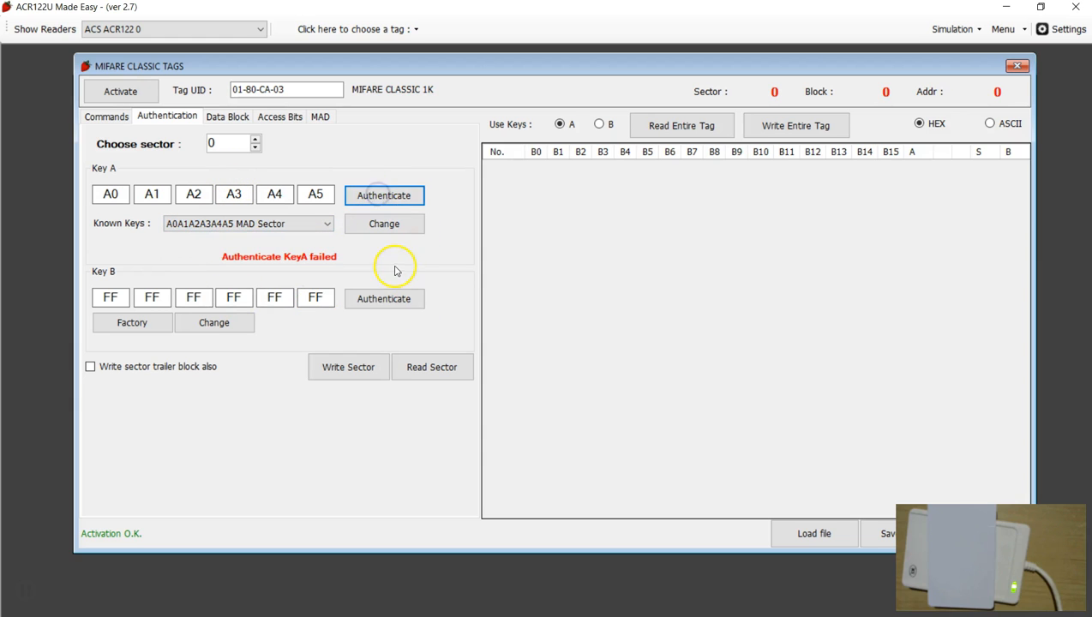
- Reactivate the tag, authenticate sector 0 with the known MAD Sector key A and read the sector
{"action": "left_click", "coordinate": [273, 226]}
{"action": "left_click", "coordinate": [213, 249]}
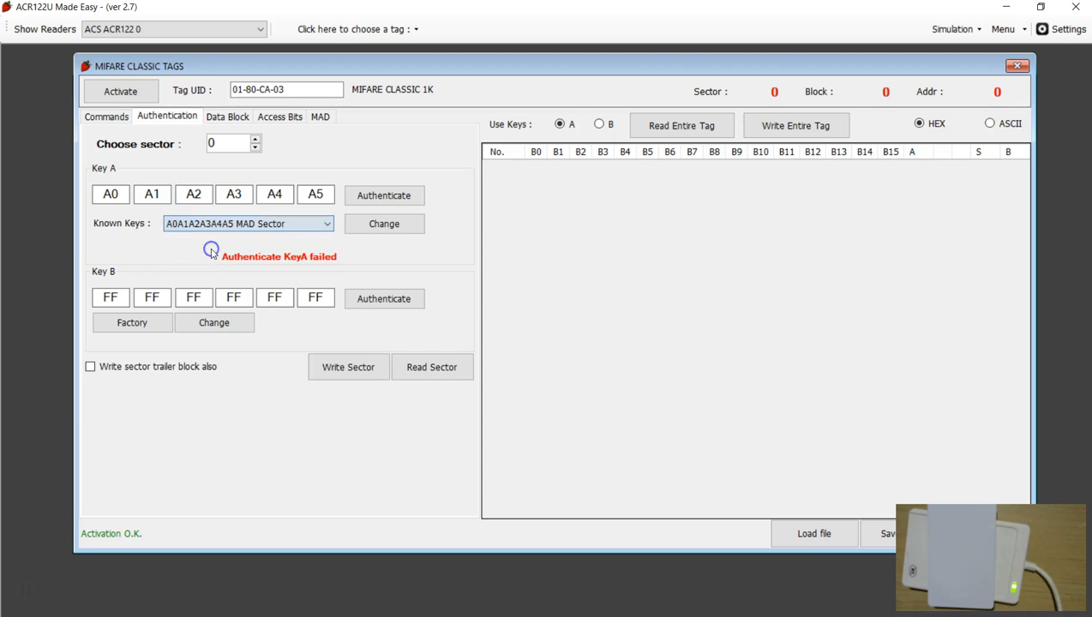
{"action": "left_click", "coordinate": [121, 94]}
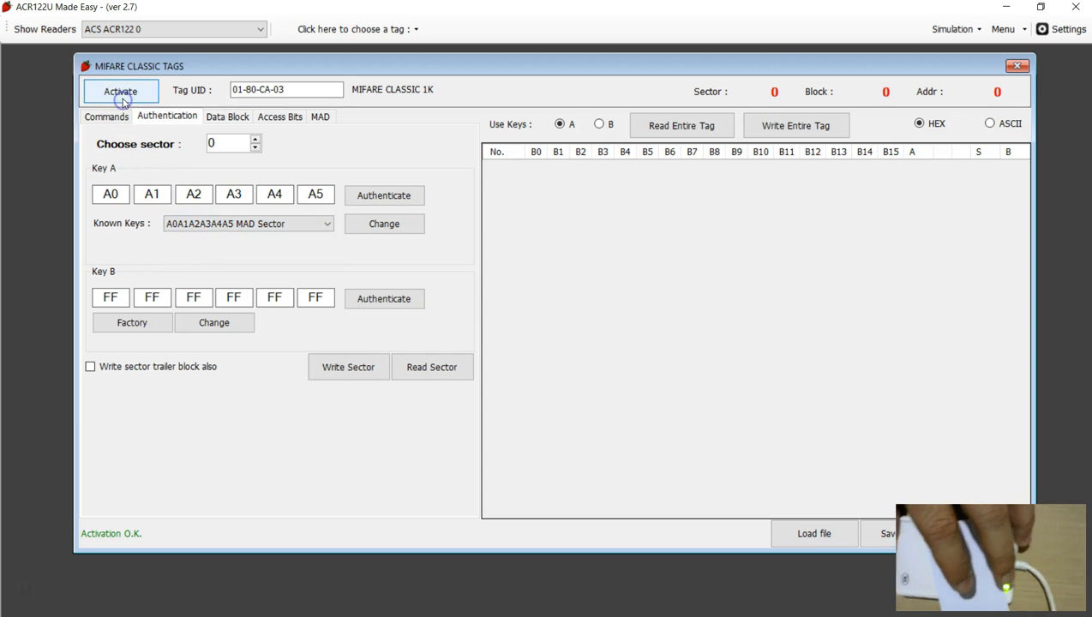
{"action": "left_click", "coordinate": [372, 198]}
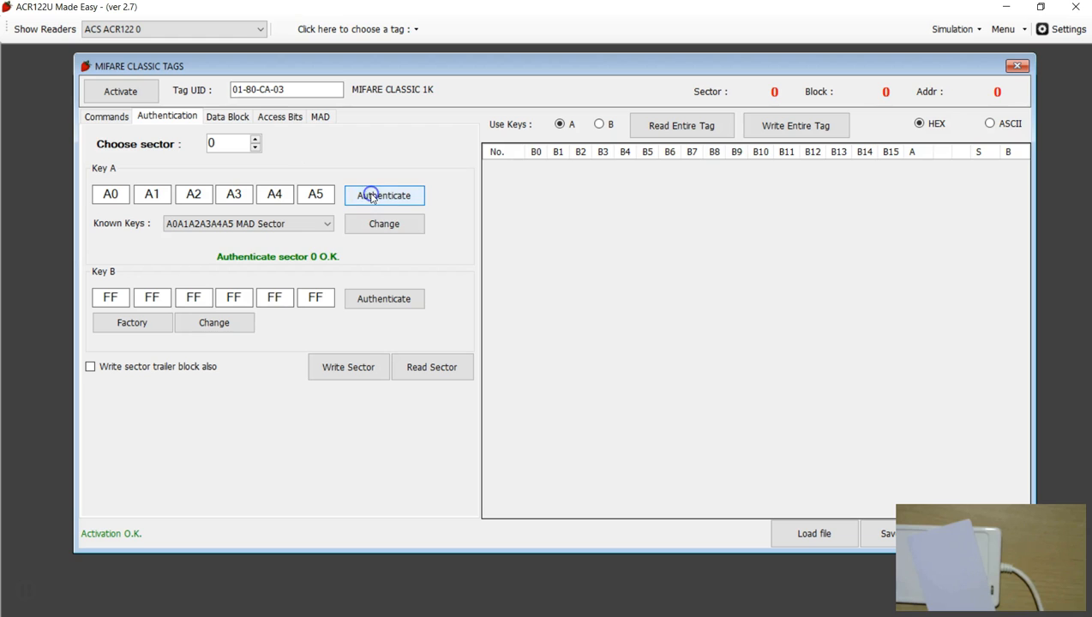
{"action": "left_click", "coordinate": [430, 371]}
- Authenticate sector 1 using the known NFC Sector key as key A and read the sector
{"action": "left_click", "coordinate": [255, 141]}
{"action": "left_click", "coordinate": [254, 223]}
{"action": "left_click", "coordinate": [200, 262]}
{"action": "left_click", "coordinate": [382, 196]}
{"action": "left_click", "coordinate": [441, 368]}
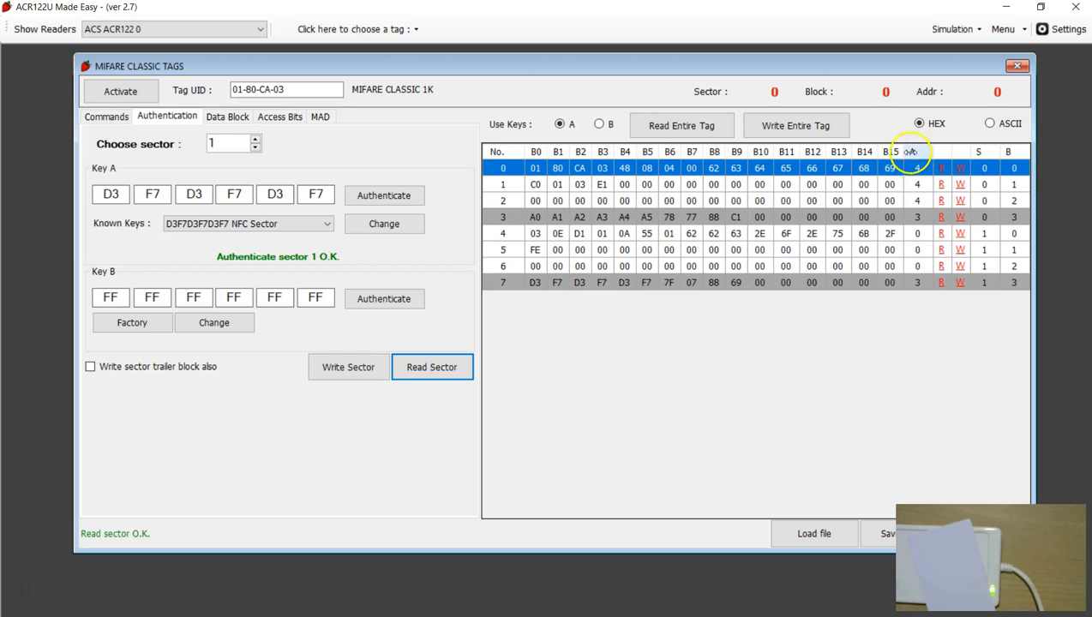
- Check the web address stored in block 4 as ASCII and return the tag data to HEX display
{"action": "left_click", "coordinate": [990, 124]}
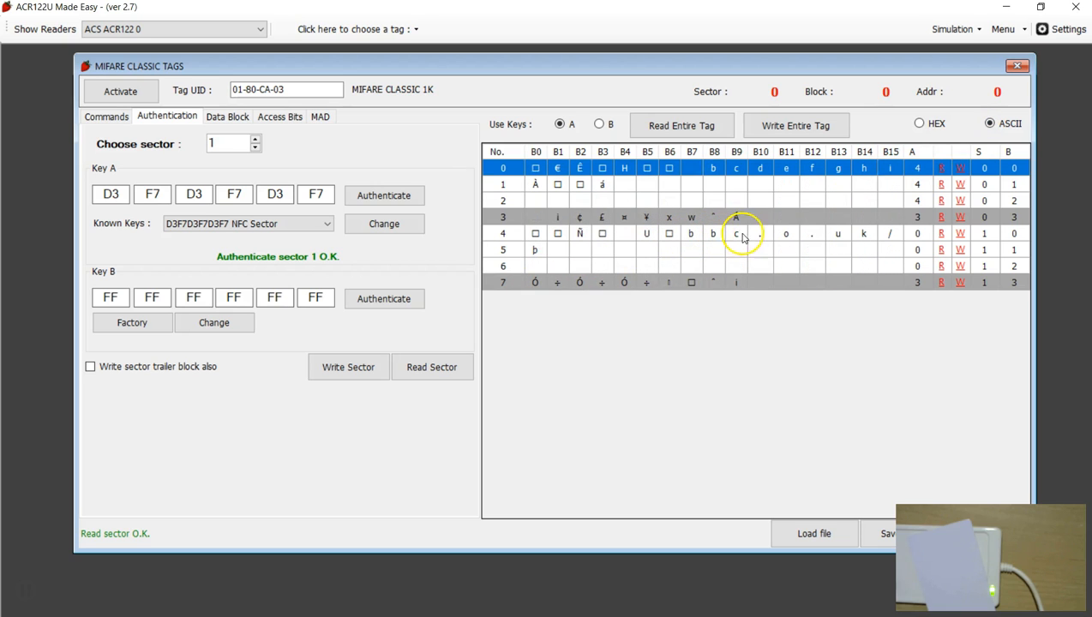
{"action": "left_click", "coordinate": [932, 123]}
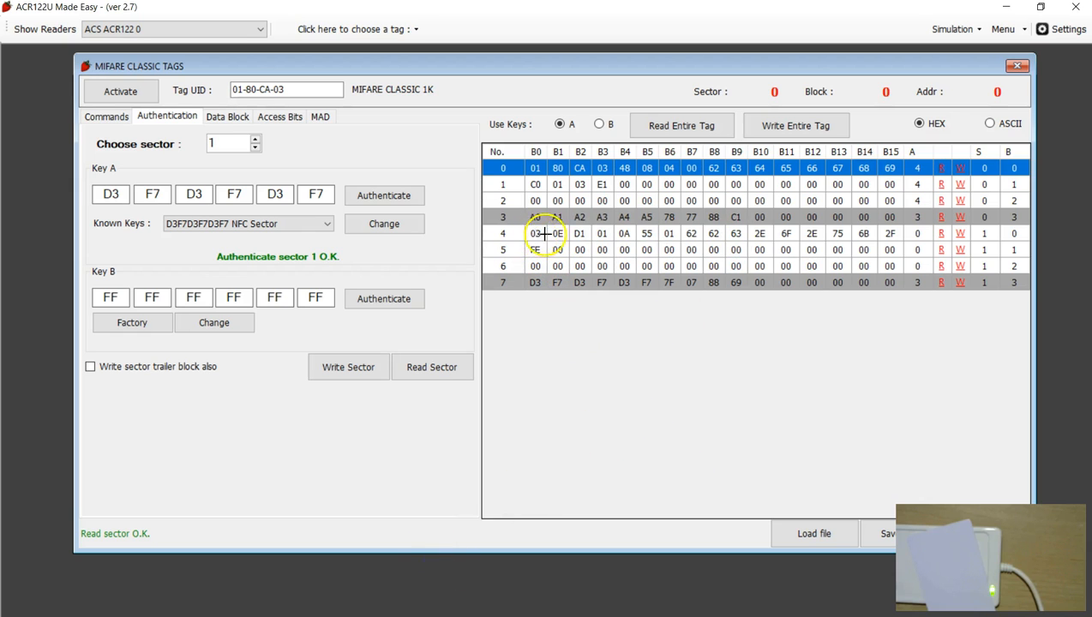
{"action": "left_click_drag", "start_coordinate": [528, 337], "coordinate": [603, 316]}
{"action": "left_click_drag", "start_coordinate": [681, 304], "coordinate": [678, 366]}
{"action": "left_click_drag", "start_coordinate": [819, 292], "coordinate": [874, 280]}
{"action": "mouse_move", "coordinate": [512, 432]}
{"action": "left_mouse_down"}
{"action": "mouse_move", "coordinate": [576, 443]}
{"action": "mouse_move", "coordinate": [571, 490]}
{"action": "left_mouse_up"}
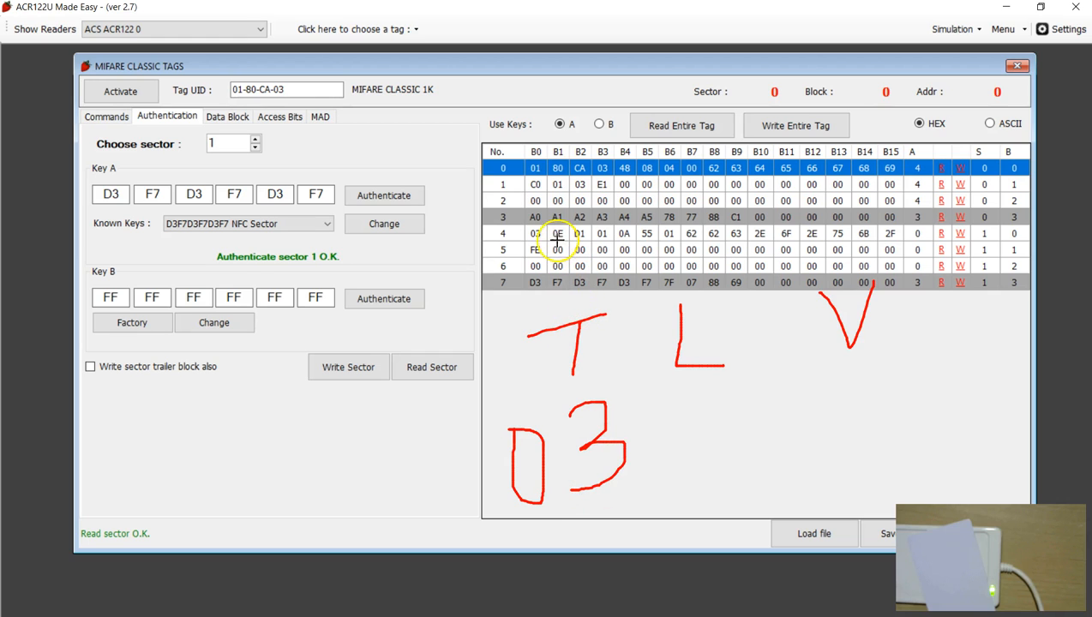
{"action": "mouse_move", "coordinate": [682, 406]}
{"action": "left_mouse_down"}
{"action": "mouse_move", "coordinate": [686, 472]}
{"action": "mouse_move", "coordinate": [741, 441]}
{"action": "left_mouse_up"}
{"action": "left_click_drag", "start_coordinate": [727, 427], "coordinate": [744, 475]}
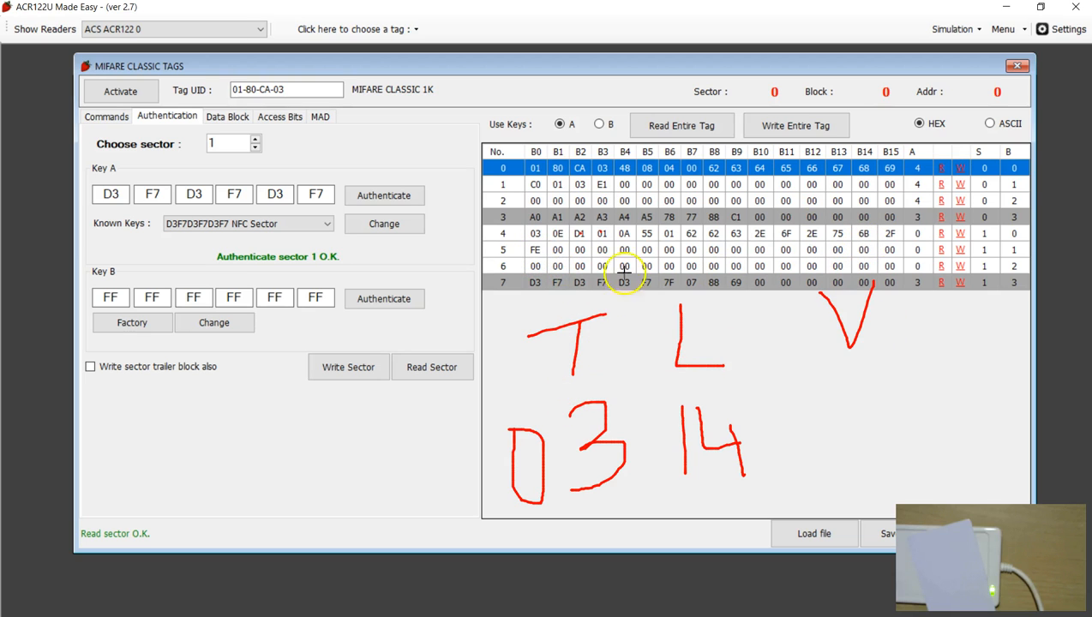
{"action": "mouse_move", "coordinate": [881, 406]}
{"action": "left_mouse_down"}
{"action": "mouse_move", "coordinate": [890, 473]}
{"action": "mouse_move", "coordinate": [897, 397]}
{"action": "mouse_move", "coordinate": [905, 428]}
{"action": "left_mouse_up"}
{"action": "left_click_drag", "start_coordinate": [923, 396], "coordinate": [939, 451]}
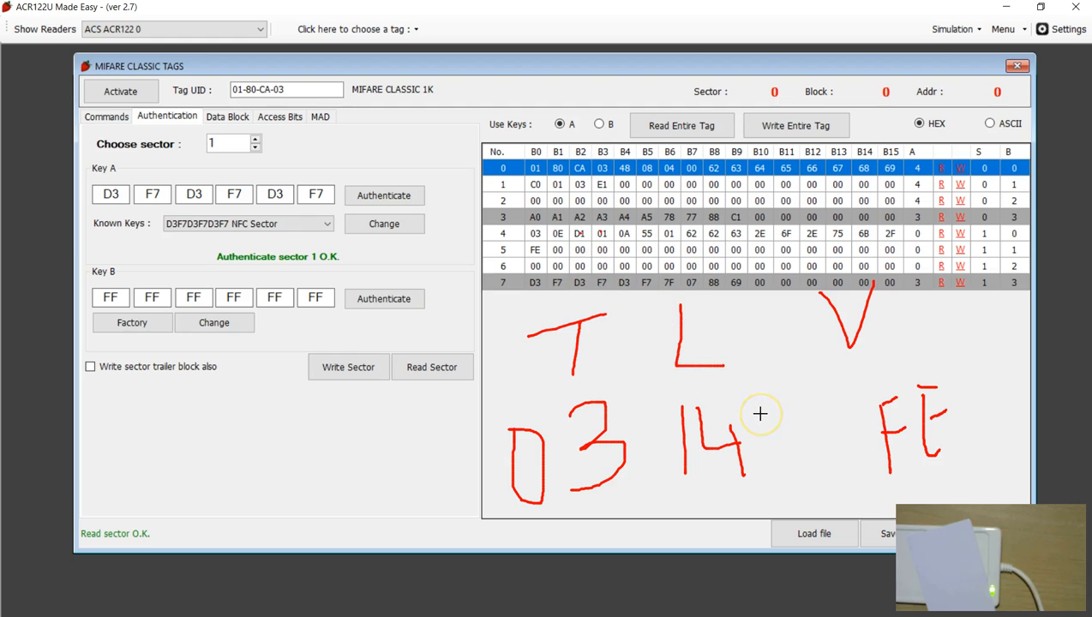
{"action": "key", "text": "Escape"}
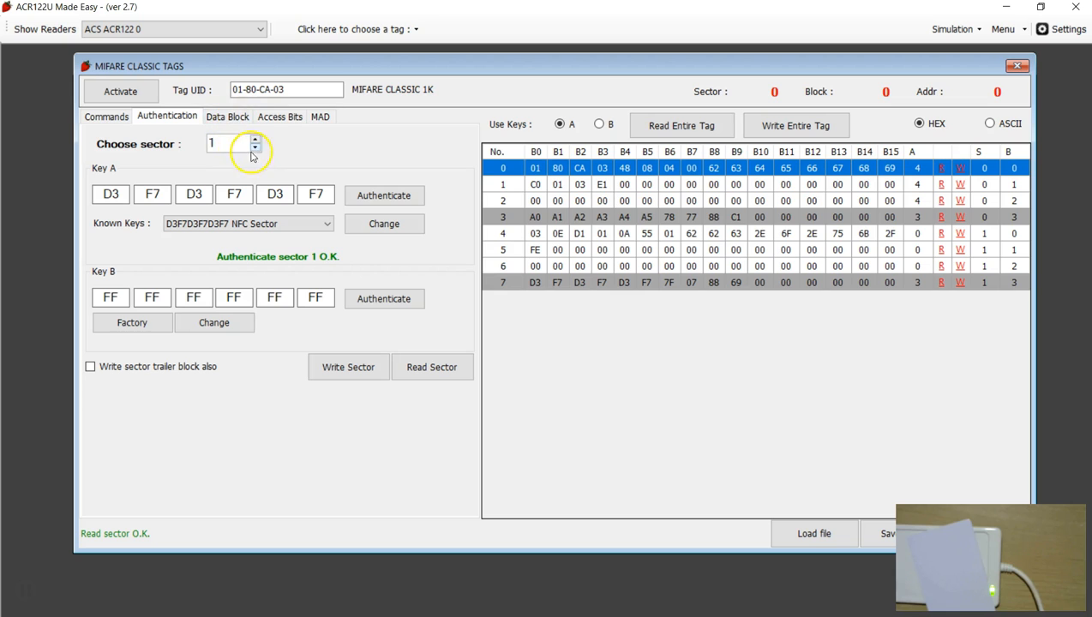
- Choose sector 0 and authenticate it with key B
{"action": "double_click", "coordinate": [211, 143]}
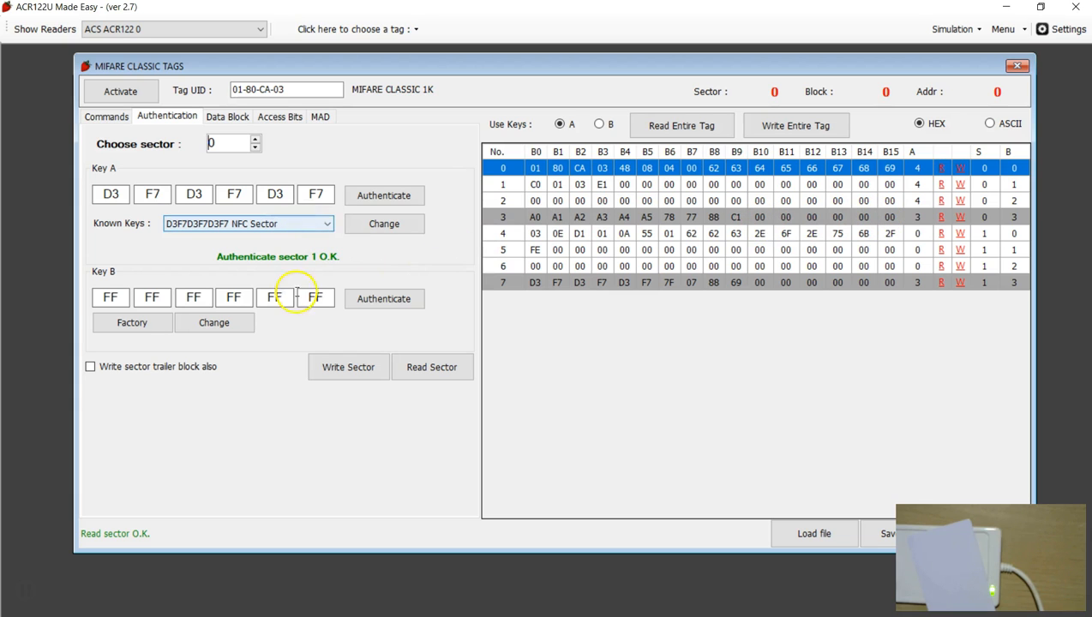
{"action": "left_click", "coordinate": [372, 307]}
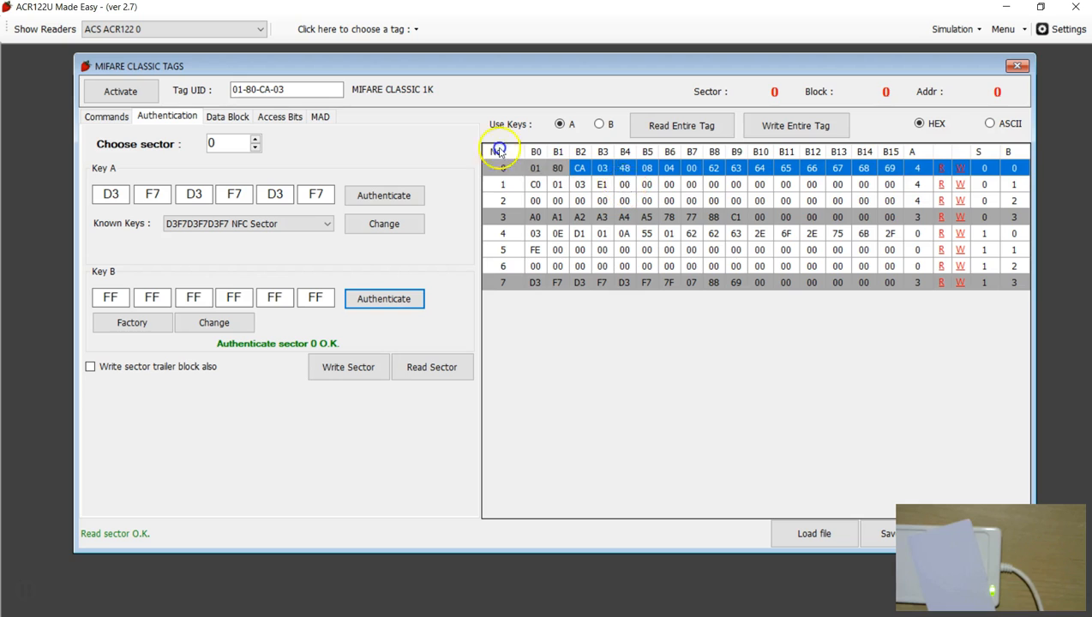
- Set byte B4 of block 1 to 02 in the tag data table
{"action": "left_click", "coordinate": [625, 187]}
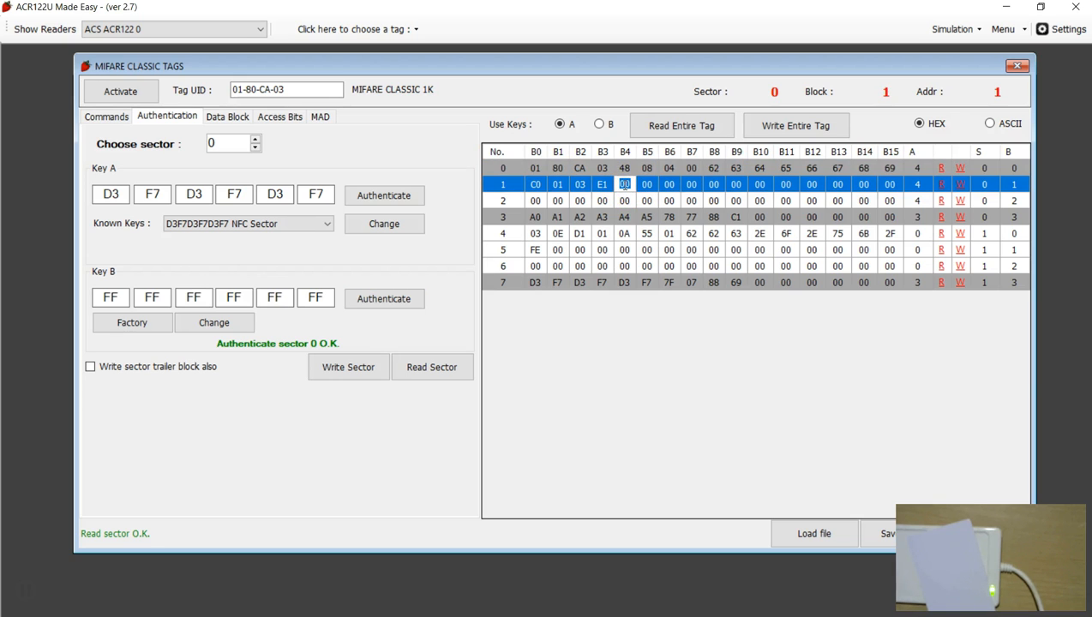
{"action": "left_click", "coordinate": [583, 186]}
{"action": "left_click", "coordinate": [580, 185]}
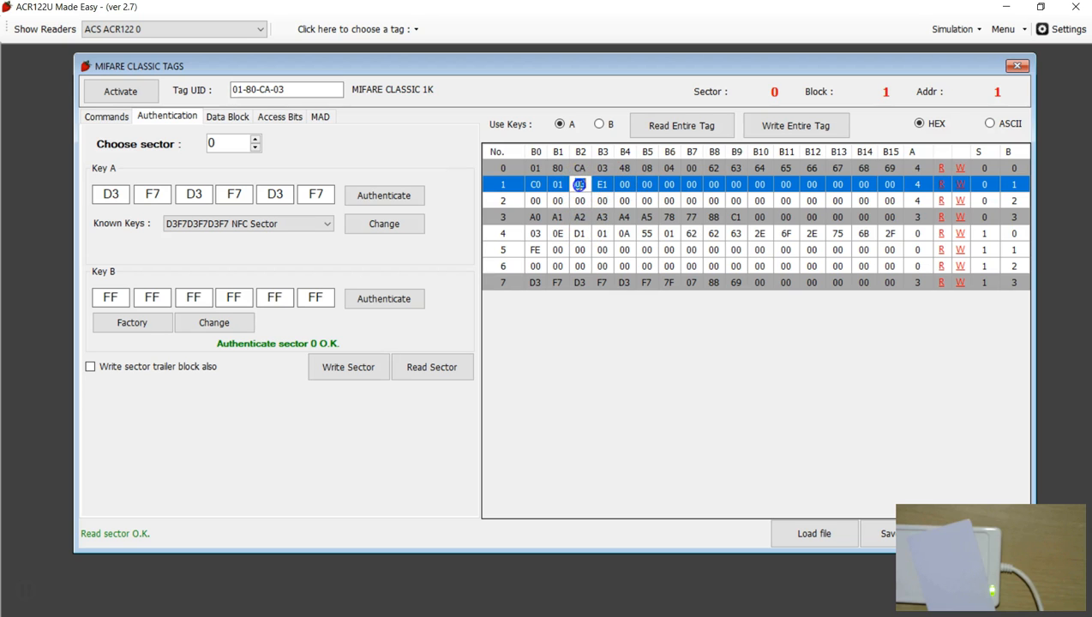
{"action": "left_click", "coordinate": [601, 187]}
{"action": "left_click", "coordinate": [628, 185]}
{"action": "left_click", "coordinate": [643, 186]}
{"action": "left_click", "coordinate": [626, 185]}
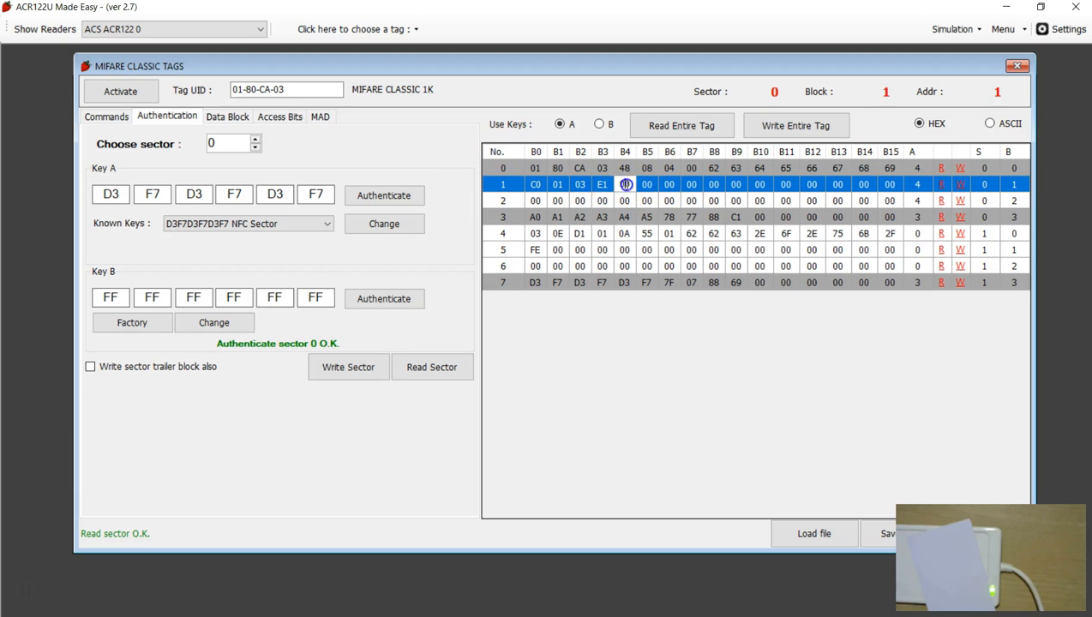
{"action": "left_click", "coordinate": [624, 184]}
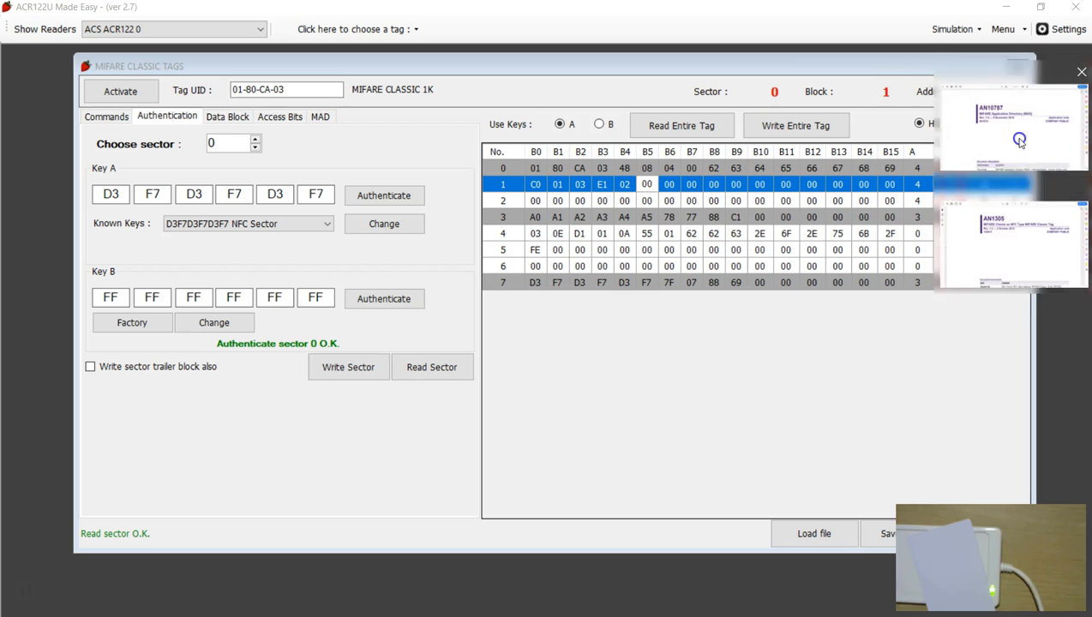
- Look up the administration codes in section 3.4 of the AN10787 MAD document in Acrobat Reader and highlight code 00 04
{"action": "left_click", "coordinate": [1025, 142]}
{"action": "left_click_drag", "start_coordinate": [1042, 109], "coordinate": [1032, 246]}
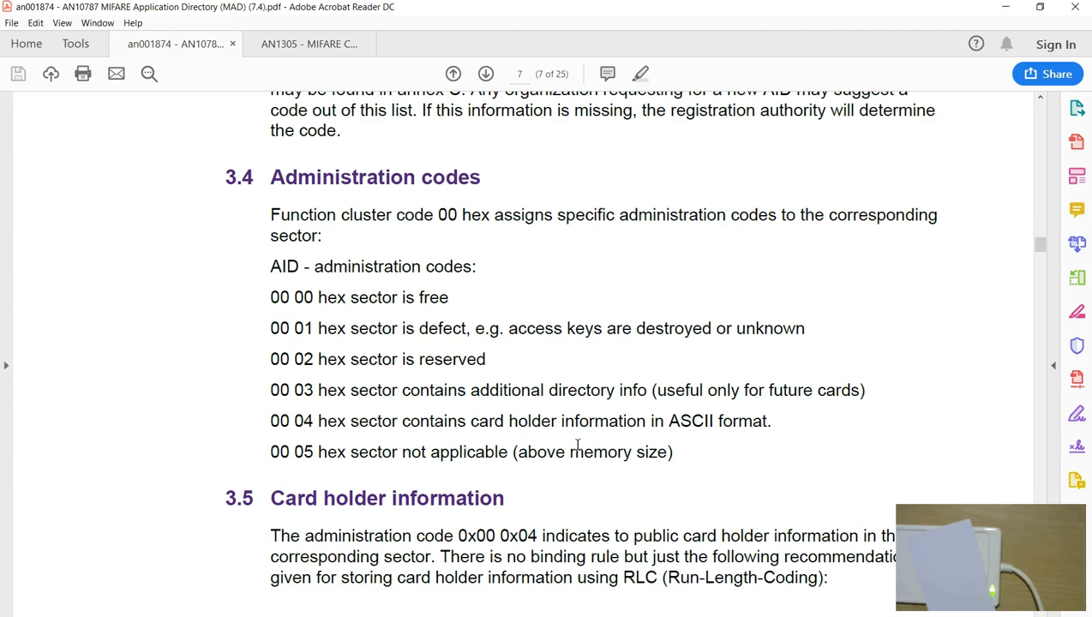
{"action": "left_click", "coordinate": [1007, 8]}
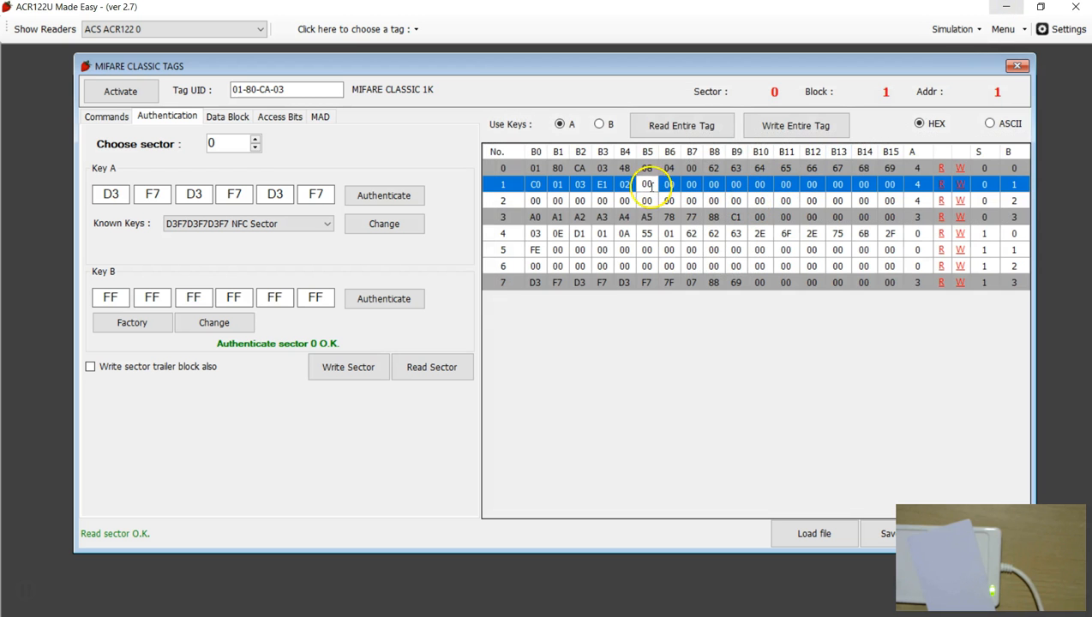
{"action": "left_click", "coordinate": [1018, 130]}
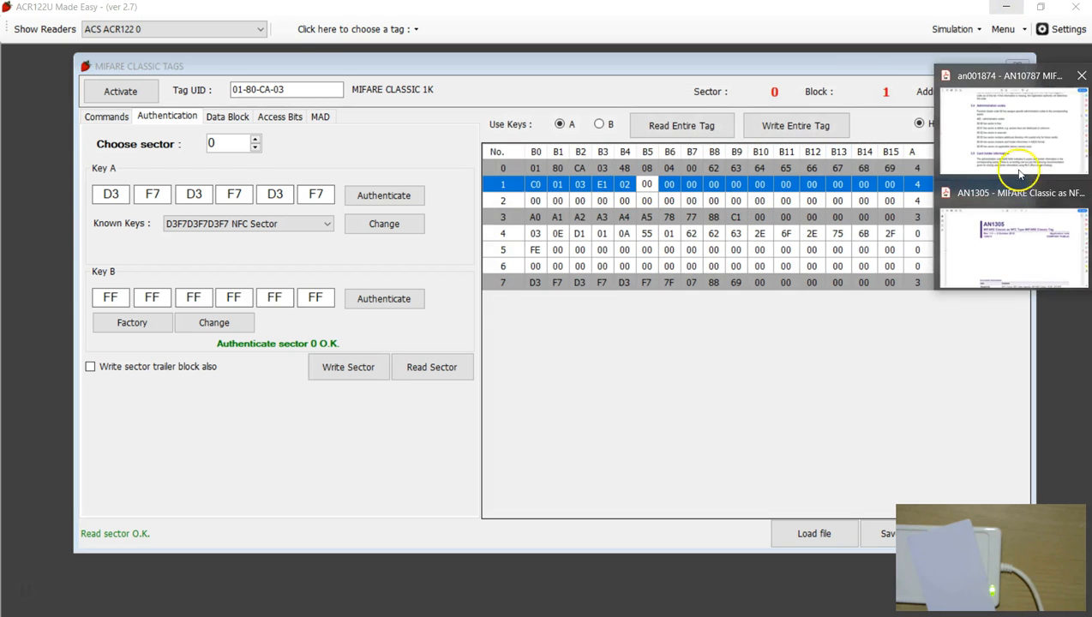
{"action": "left_click_drag", "start_coordinate": [271, 422], "coordinate": [314, 421]}
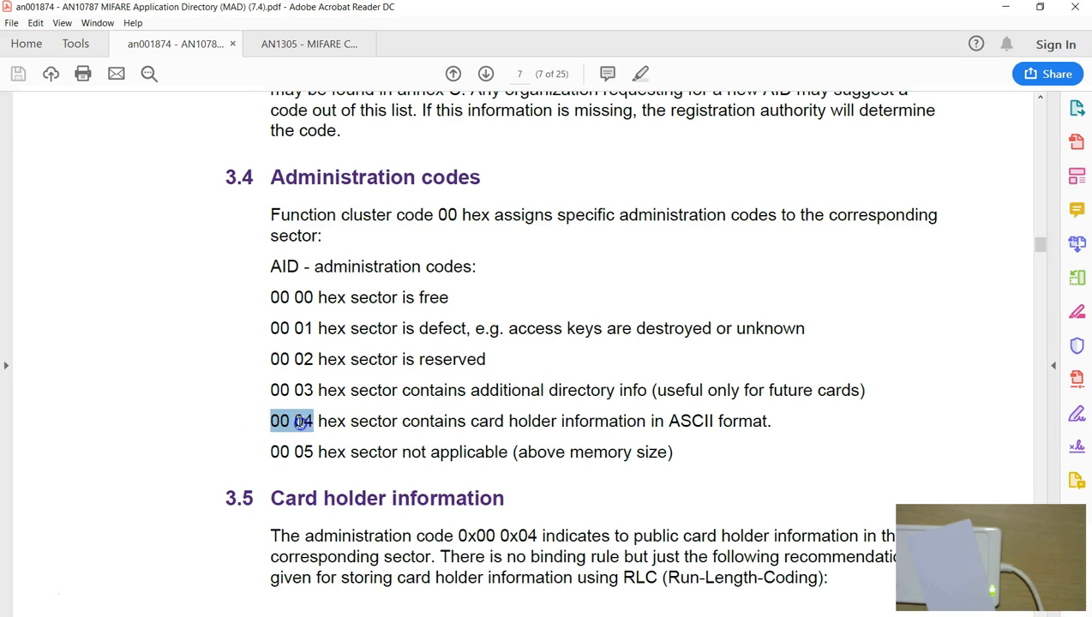
{"action": "left_click", "coordinate": [1006, 7]}
- Set byte B5 of block 1 to 04 in ACR122U Made Easy
{"action": "left_click", "coordinate": [649, 184]}
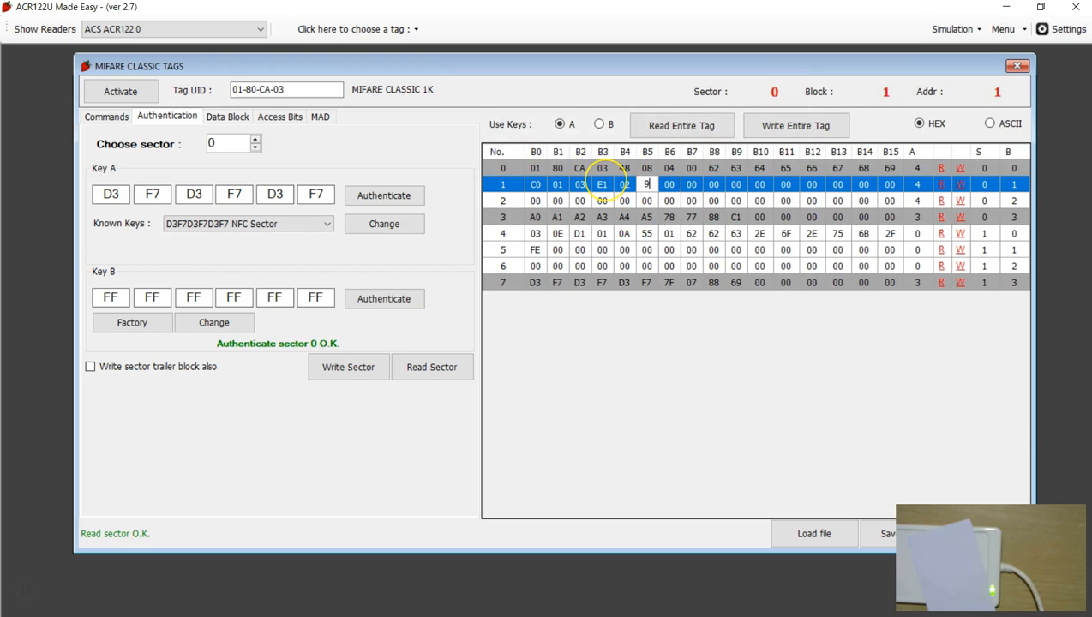
{"action": "type", "text": "04"}
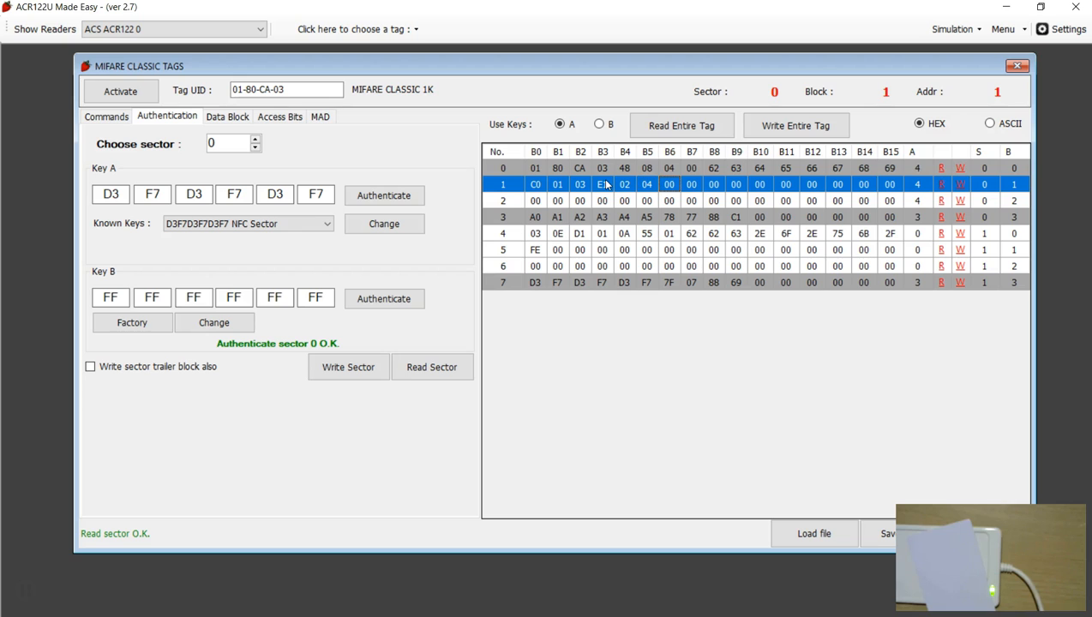
{"action": "left_click", "coordinate": [651, 187]}
{"action": "left_click", "coordinate": [661, 190]}
- Enter the card holder administration code for sector 2 in block 1 by setting B4 to 04 and B5 to 00
{"action": "left_click", "coordinate": [320, 116]}
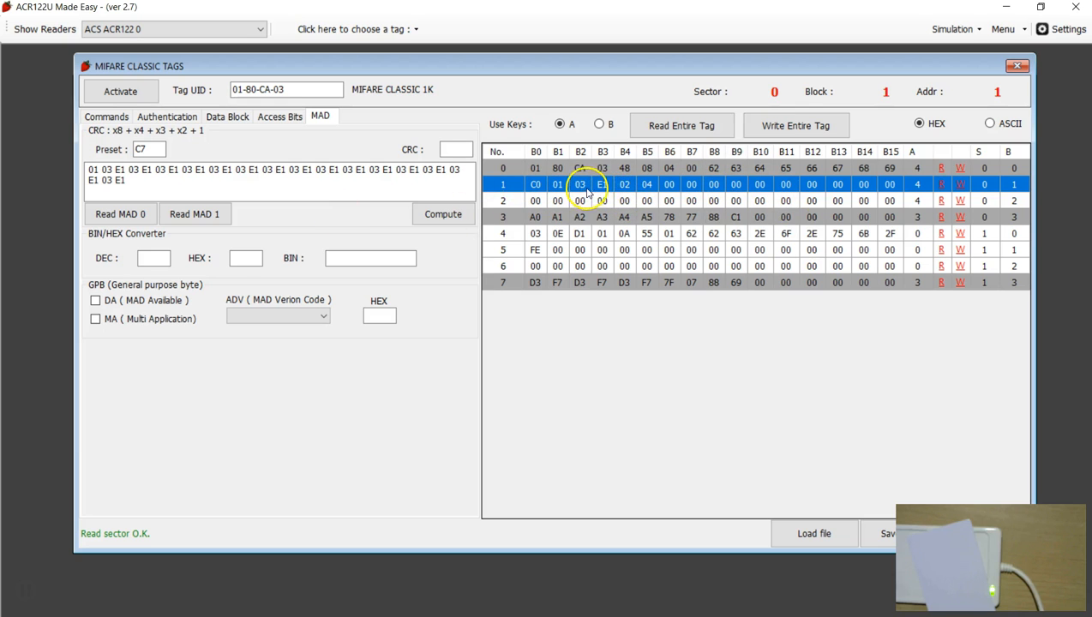
{"action": "left_click", "coordinate": [627, 186]}
{"action": "left_click", "coordinate": [648, 187]}
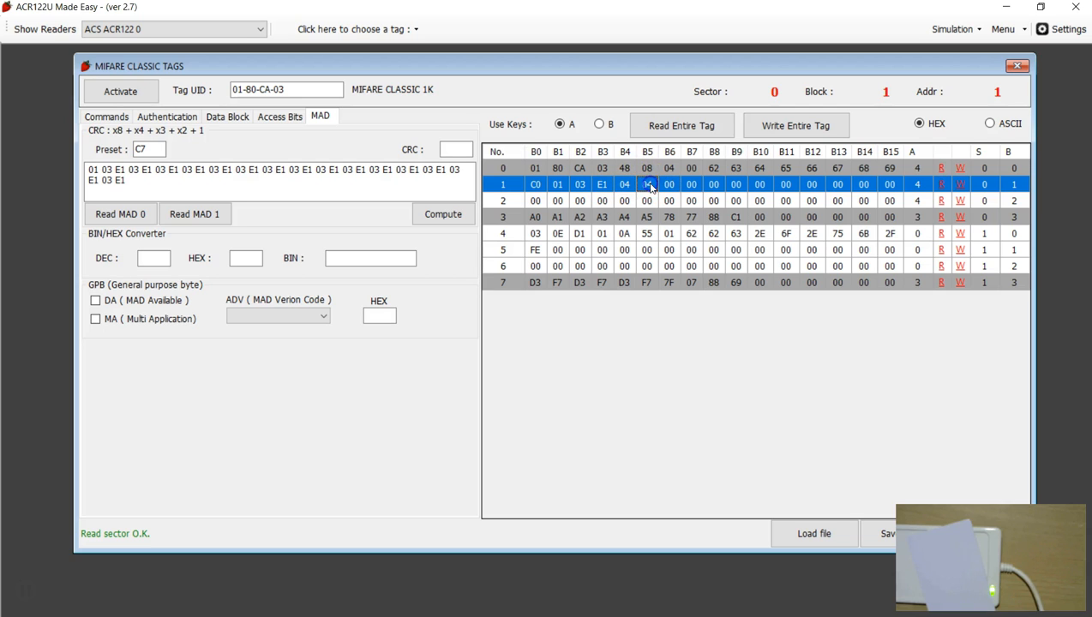
{"action": "left_click", "coordinate": [649, 186]}
{"action": "left_click", "coordinate": [649, 199]}
{"action": "left_click", "coordinate": [625, 186]}
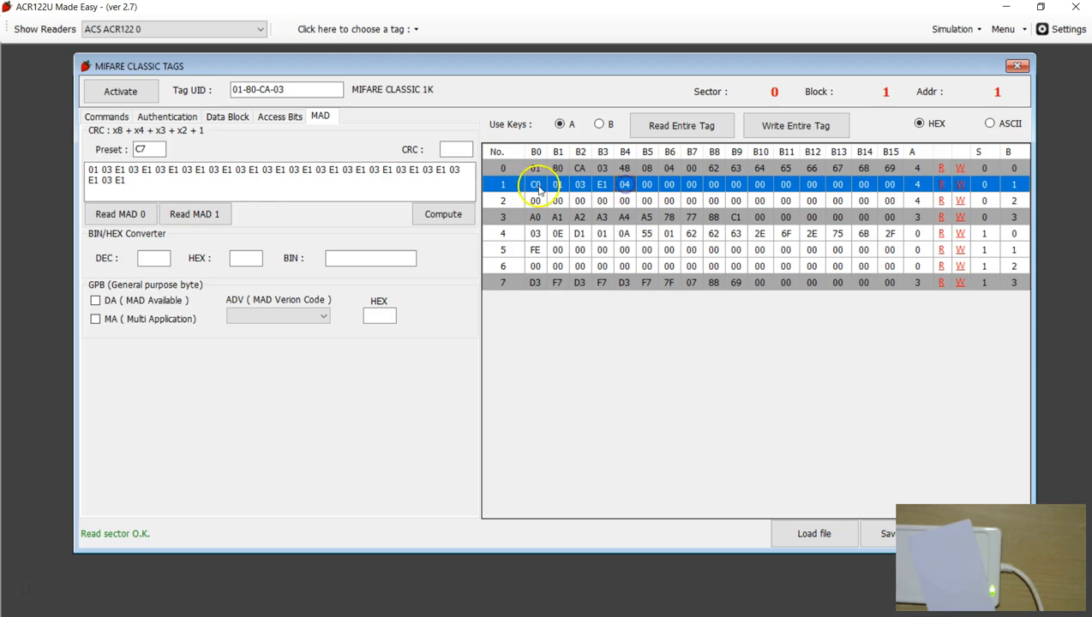
- Compute the CRC from the MAD 0 data and set byte B0 of block 1 to 88
{"action": "left_click", "coordinate": [111, 216]}
{"action": "left_click", "coordinate": [442, 214]}
{"action": "left_click", "coordinate": [537, 186]}
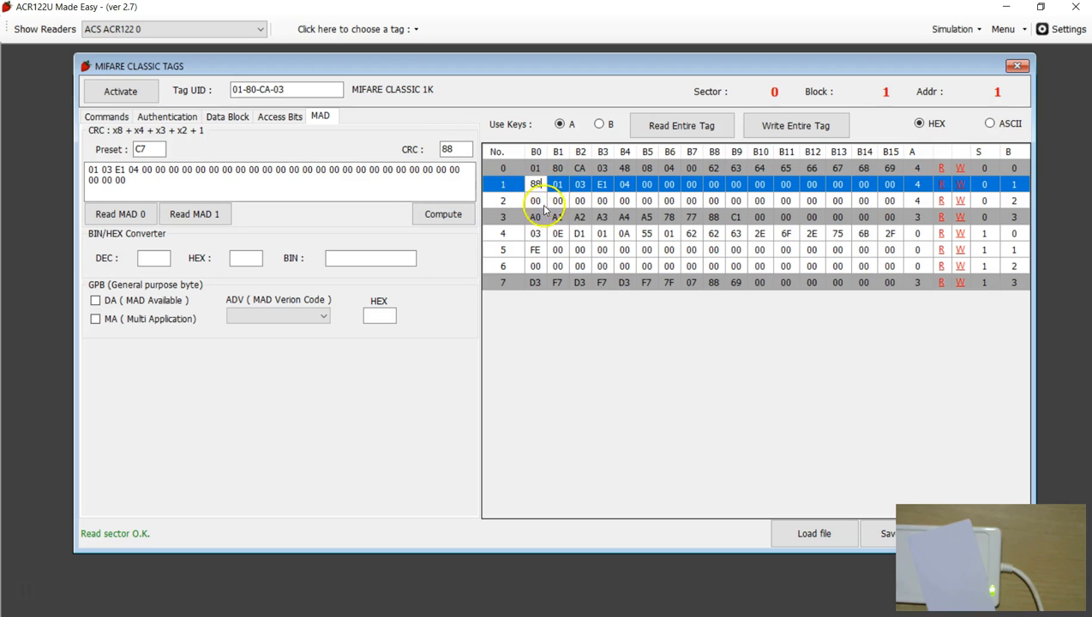
{"action": "left_click", "coordinate": [579, 201]}
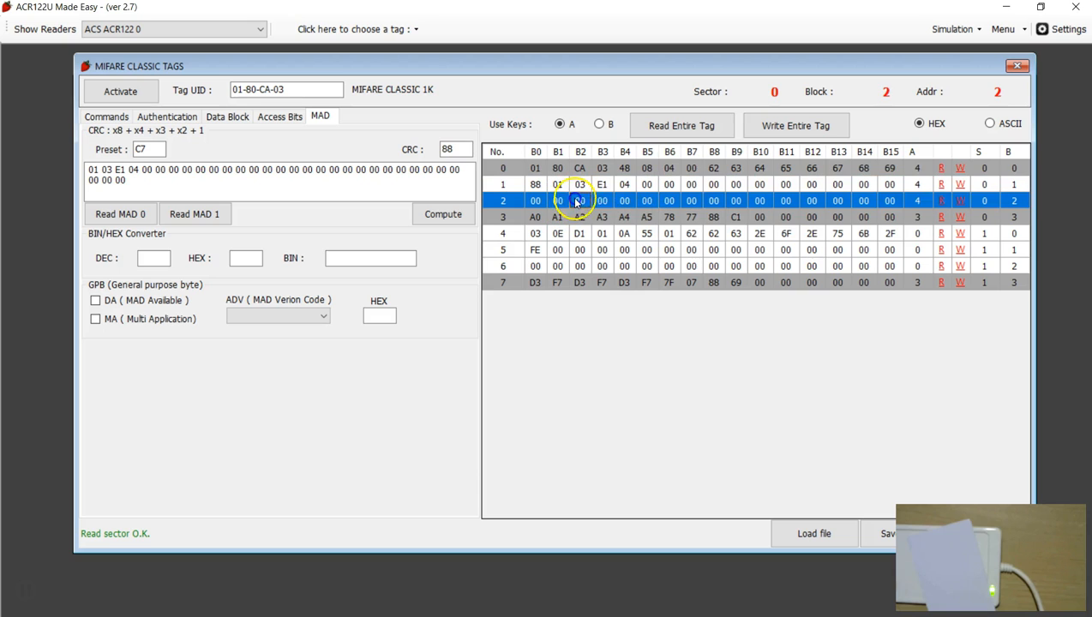
- Write the edited MAD data of block 1 to the tag
{"action": "left_click", "coordinate": [648, 186]}
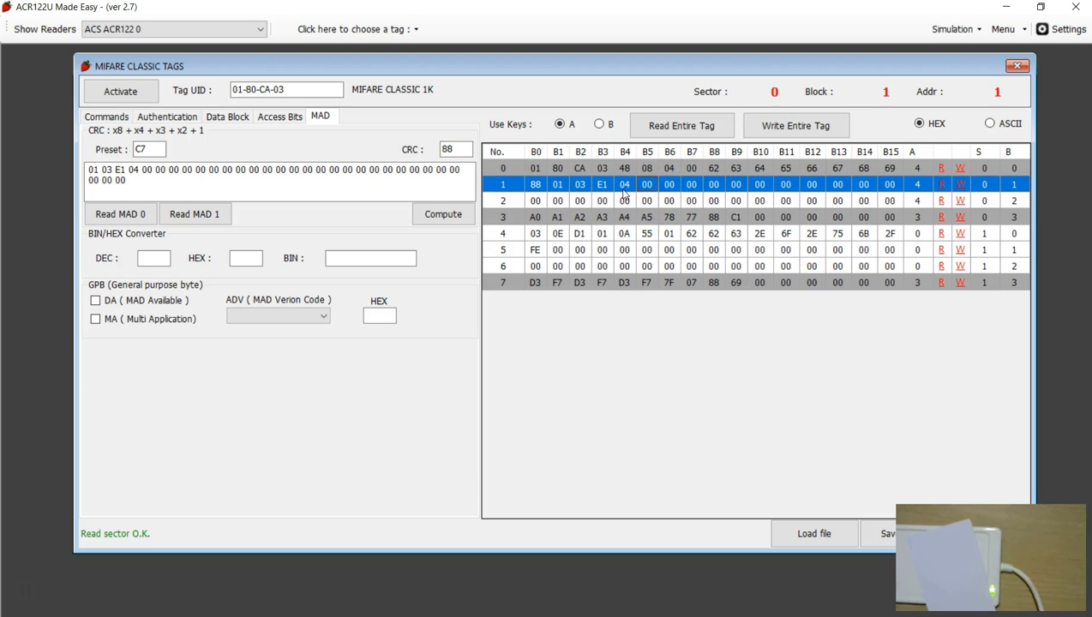
{"action": "left_click", "coordinate": [646, 213]}
{"action": "left_click", "coordinate": [631, 266]}
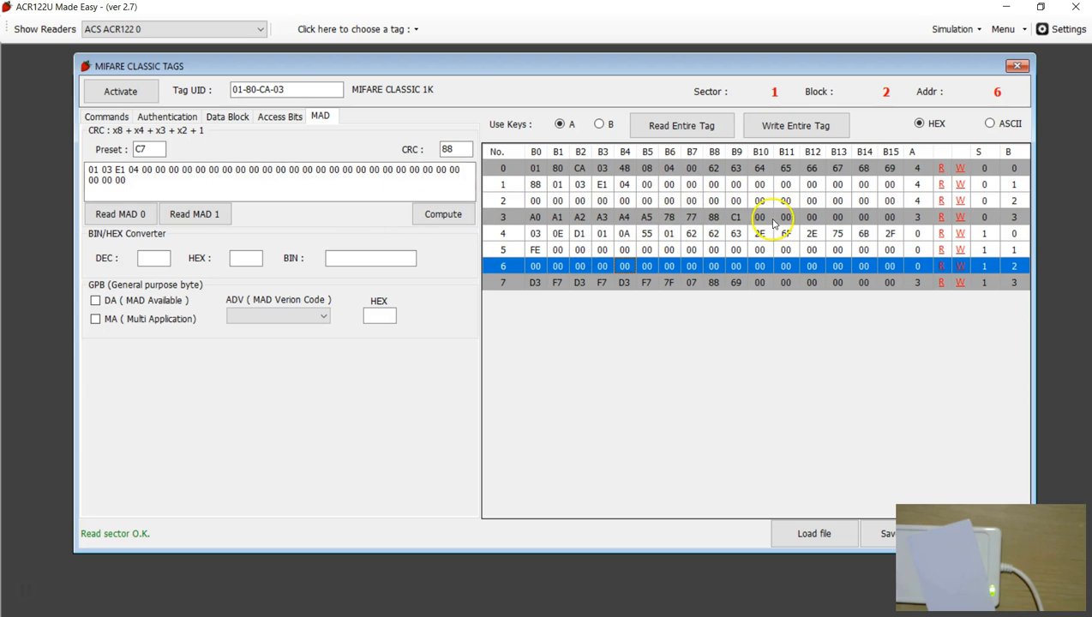
{"action": "left_click", "coordinate": [505, 186]}
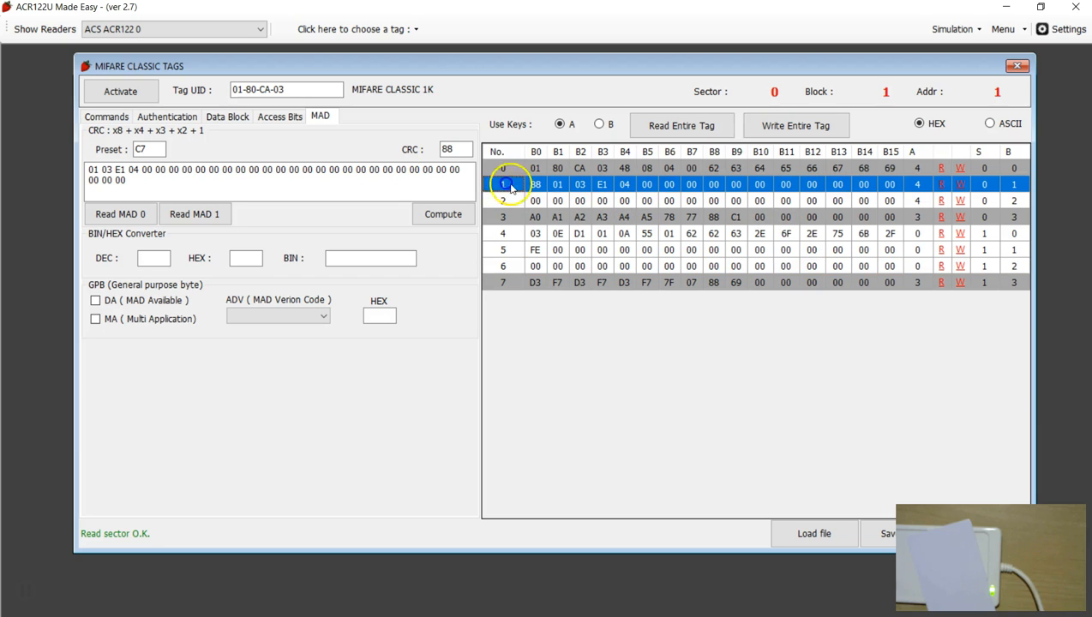
{"action": "left_click", "coordinate": [961, 187]}
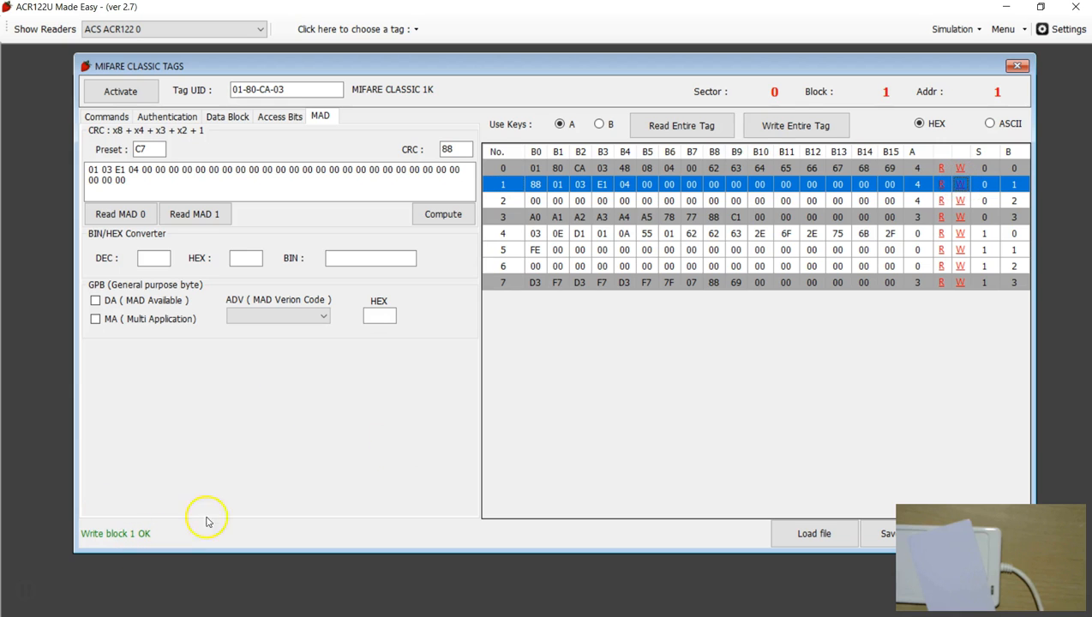
- Authenticate sector 2 using the known Factory key as key A and read the sector
{"action": "left_click", "coordinate": [169, 117]}
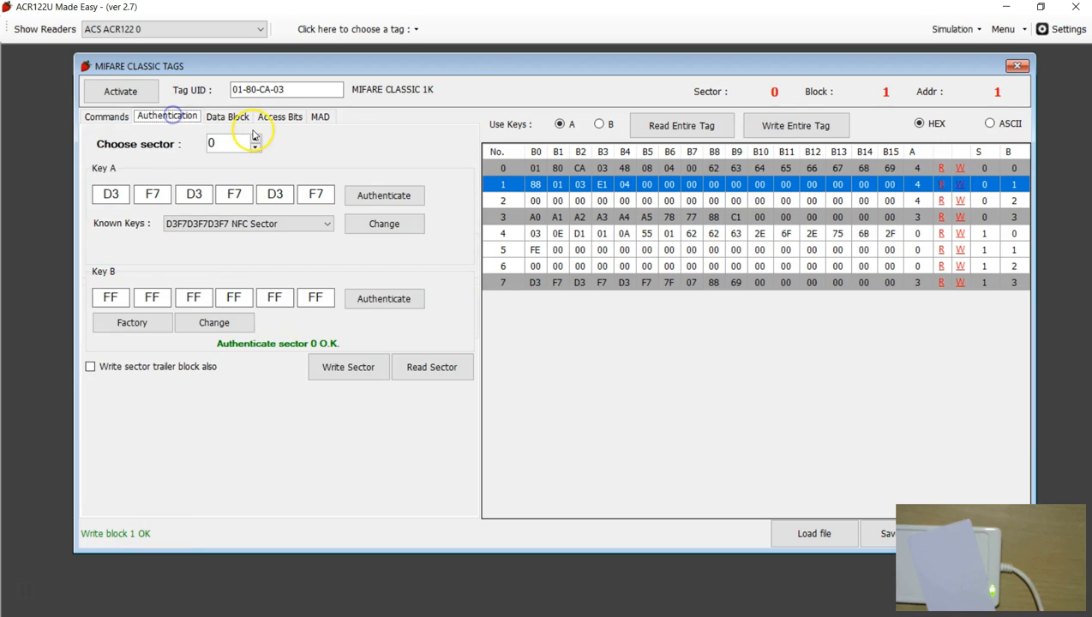
{"action": "left_click", "coordinate": [255, 139]}
{"action": "left_click", "coordinate": [255, 139]}
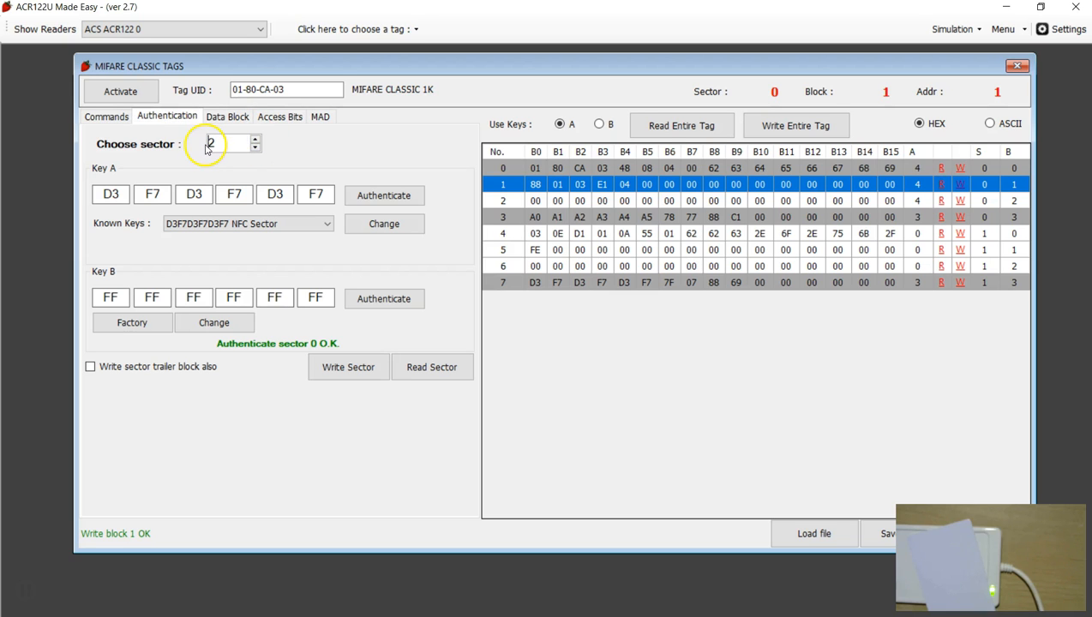
{"action": "left_click", "coordinate": [244, 224]}
{"action": "left_click", "coordinate": [239, 238]}
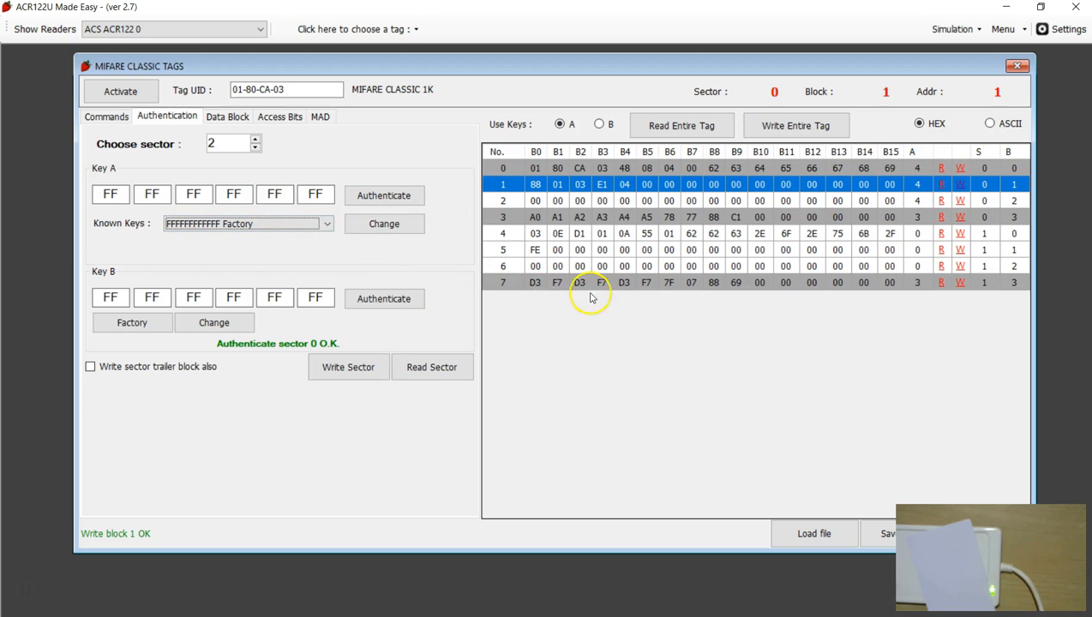
{"action": "left_click", "coordinate": [418, 225]}
{"action": "left_click", "coordinate": [377, 196]}
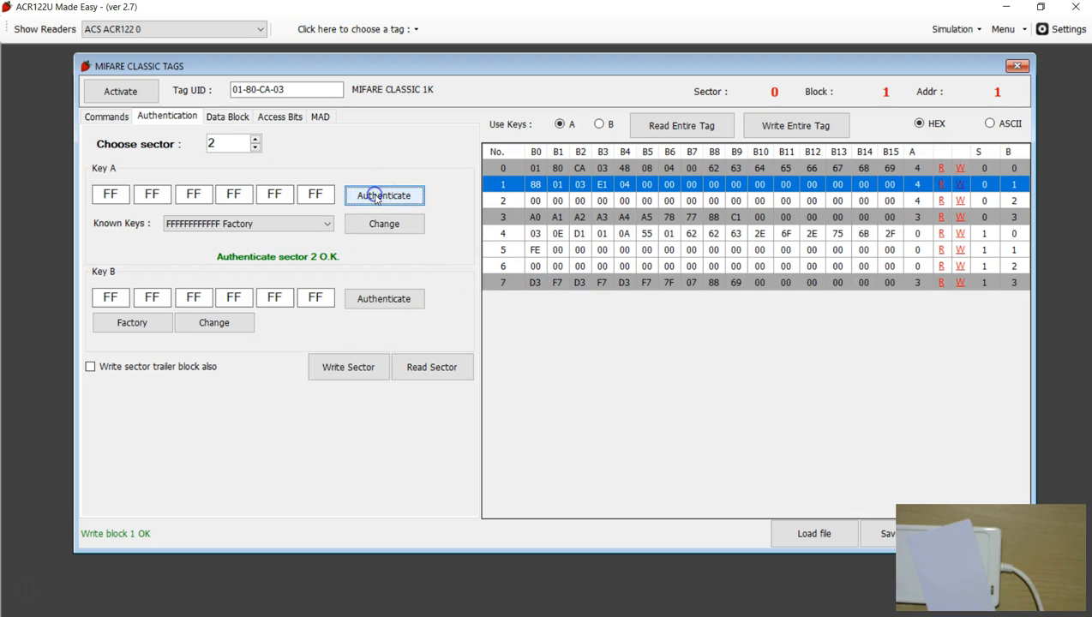
{"action": "left_click", "coordinate": [432, 367]}
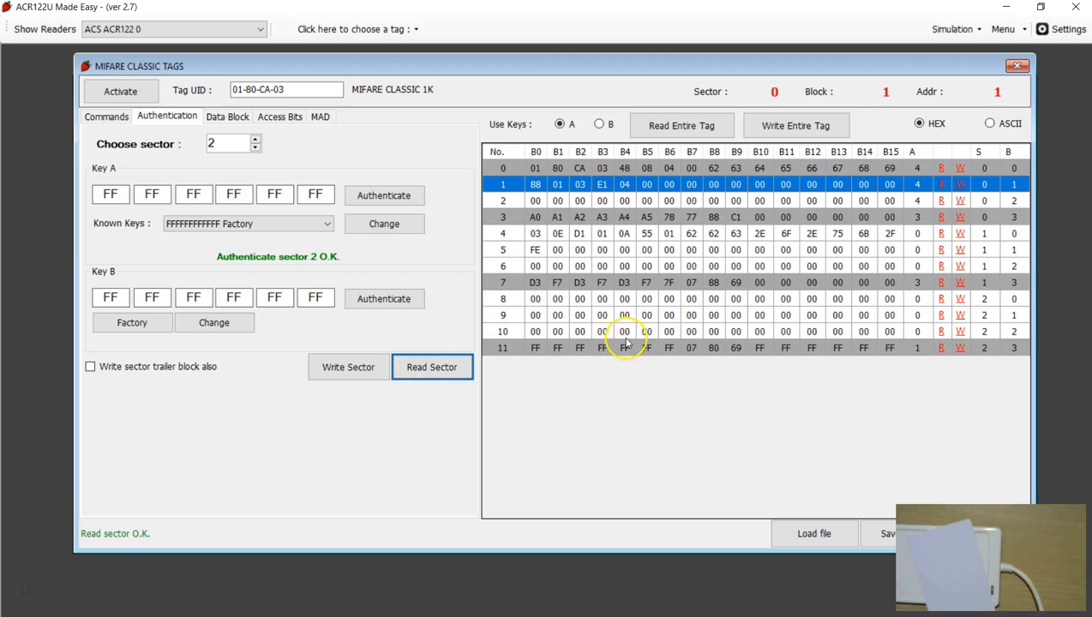
- Fill sector 2 with the card holder's name and city using the sector-wise text editor, padded with SPACE(0x20)
{"action": "left_click", "coordinate": [609, 298]}
{"action": "right_click", "coordinate": [624, 304]}
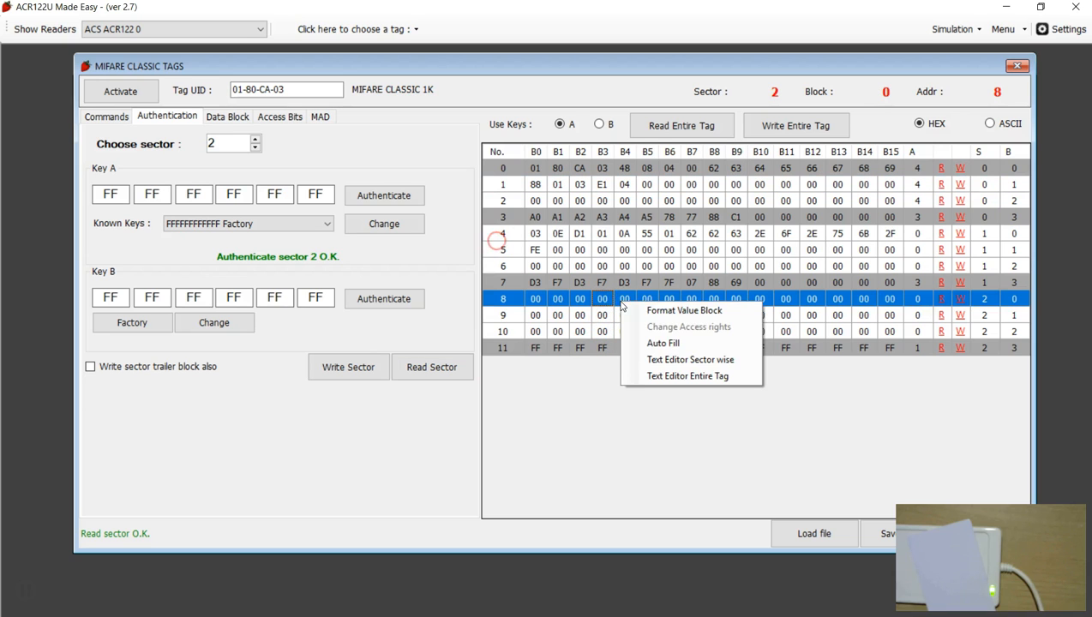
{"action": "left_click", "coordinate": [657, 360]}
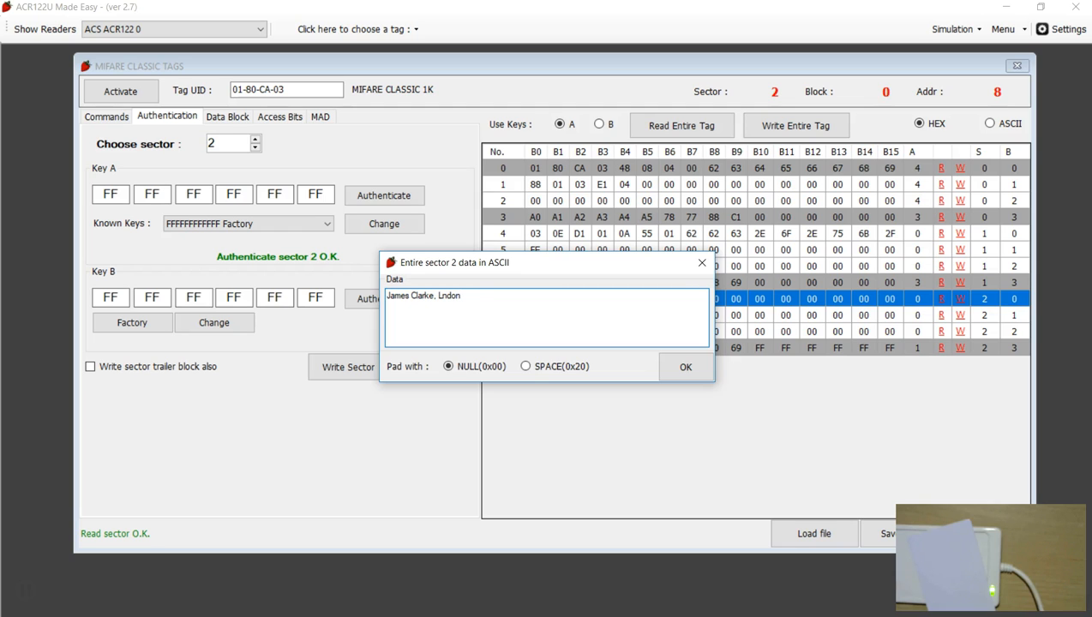
{"action": "left_click", "coordinate": [525, 368]}
{"action": "left_click", "coordinate": [541, 295]}
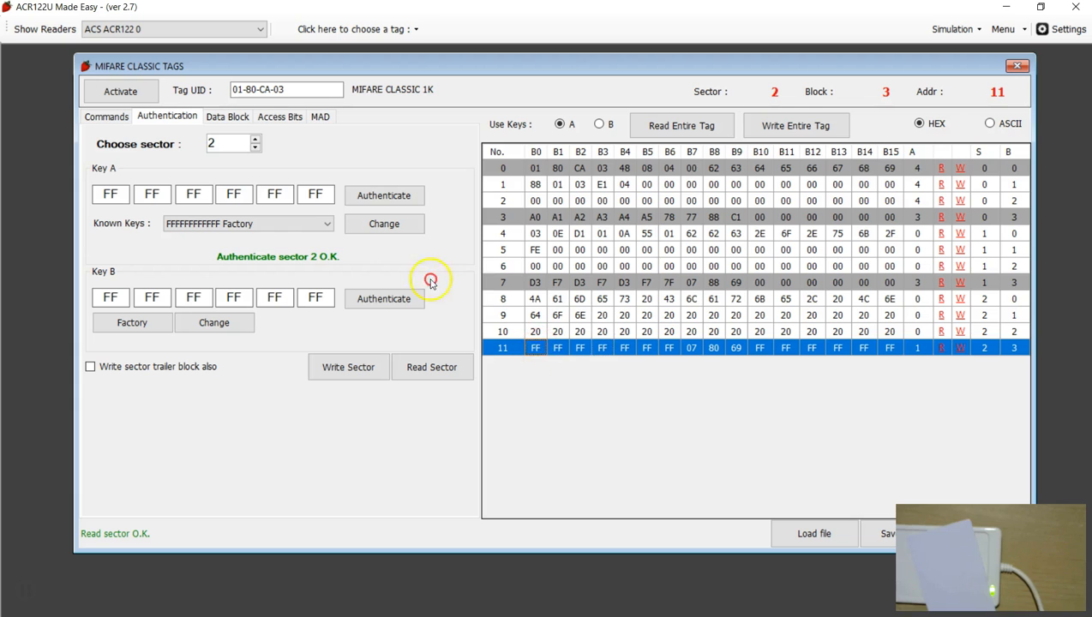
- Change sector 2's key A and set its sector trailer access rights to condition 3, with both keys written using key B
{"action": "right_click", "coordinate": [538, 353]}
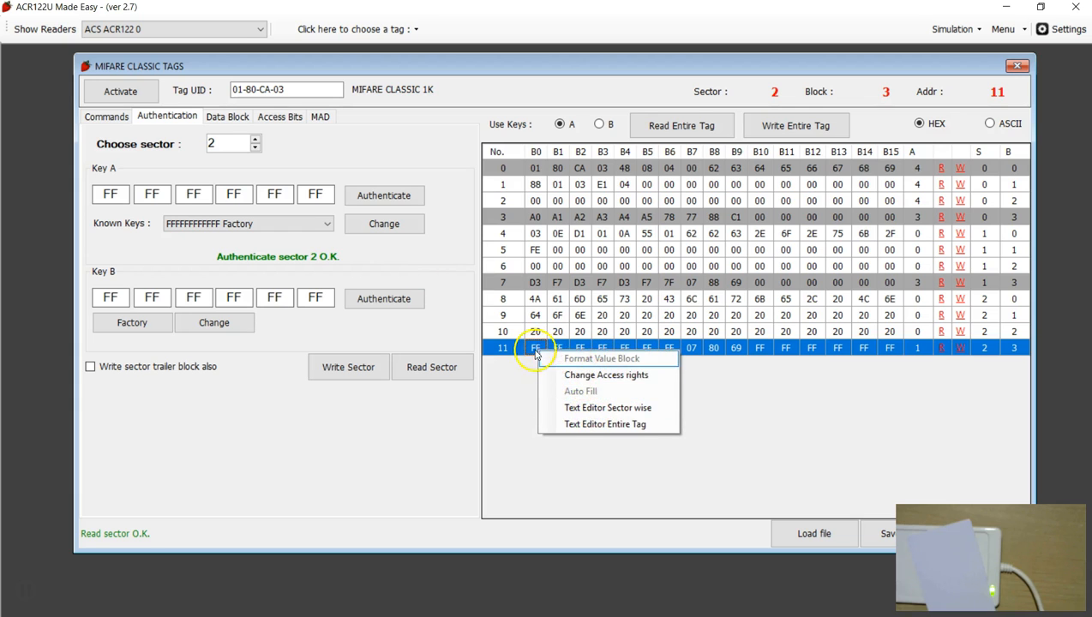
{"action": "left_click", "coordinate": [585, 377]}
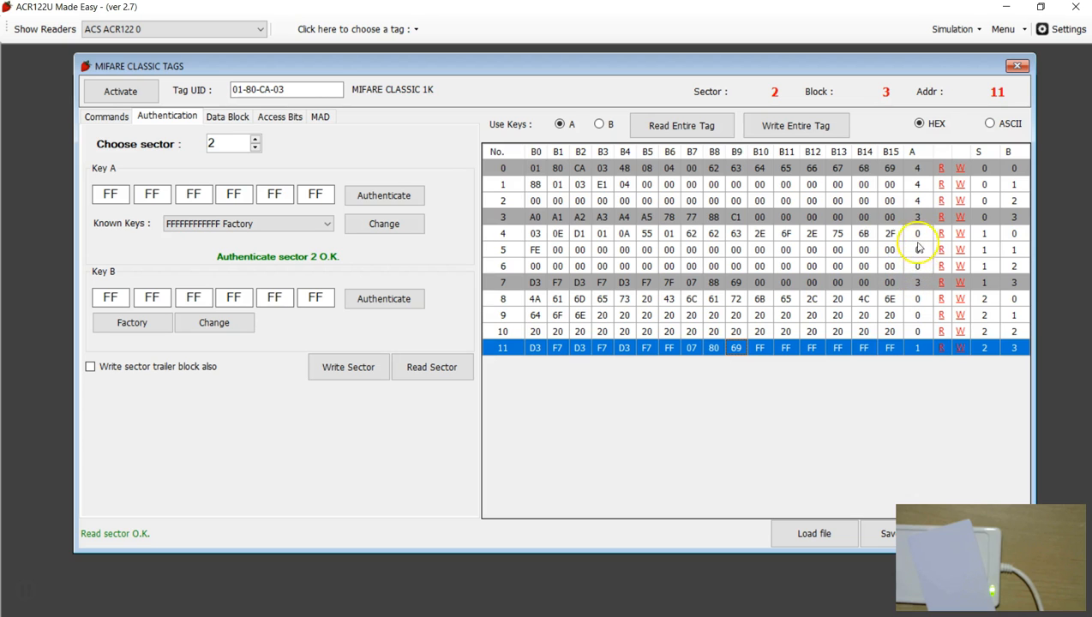
{"action": "right_click", "coordinate": [836, 350]}
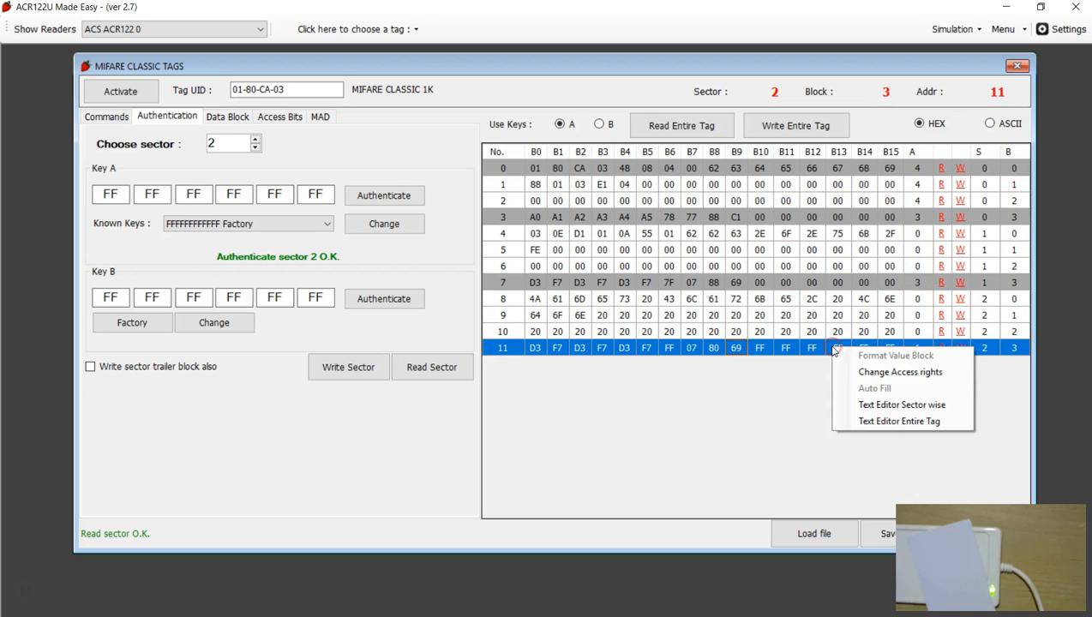
{"action": "left_click", "coordinate": [870, 370]}
{"action": "left_click", "coordinate": [442, 353]}
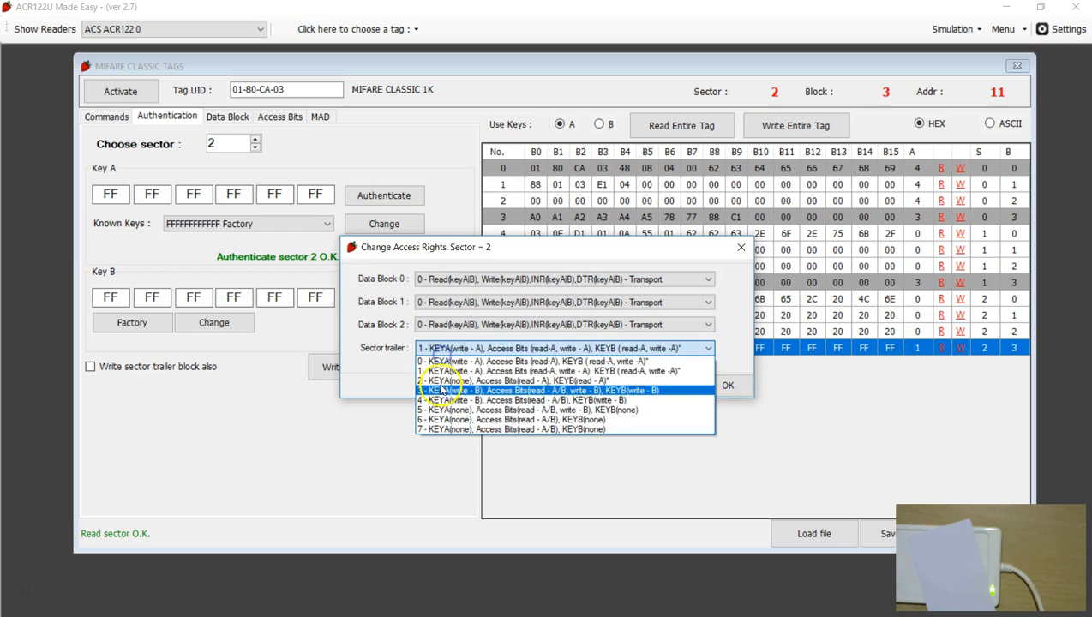
{"action": "left_click", "coordinate": [439, 383]}
{"action": "left_click", "coordinate": [720, 386]}
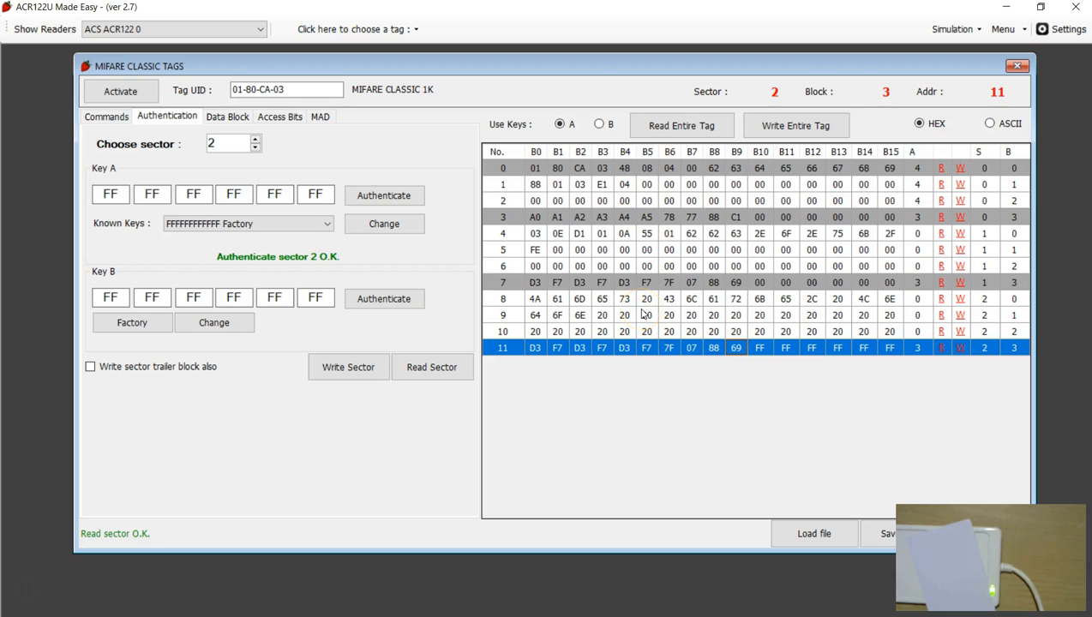
- Write sector 2 including its sector trailer block to the tag, and close the tag window and the browser
{"action": "left_click", "coordinate": [89, 369]}
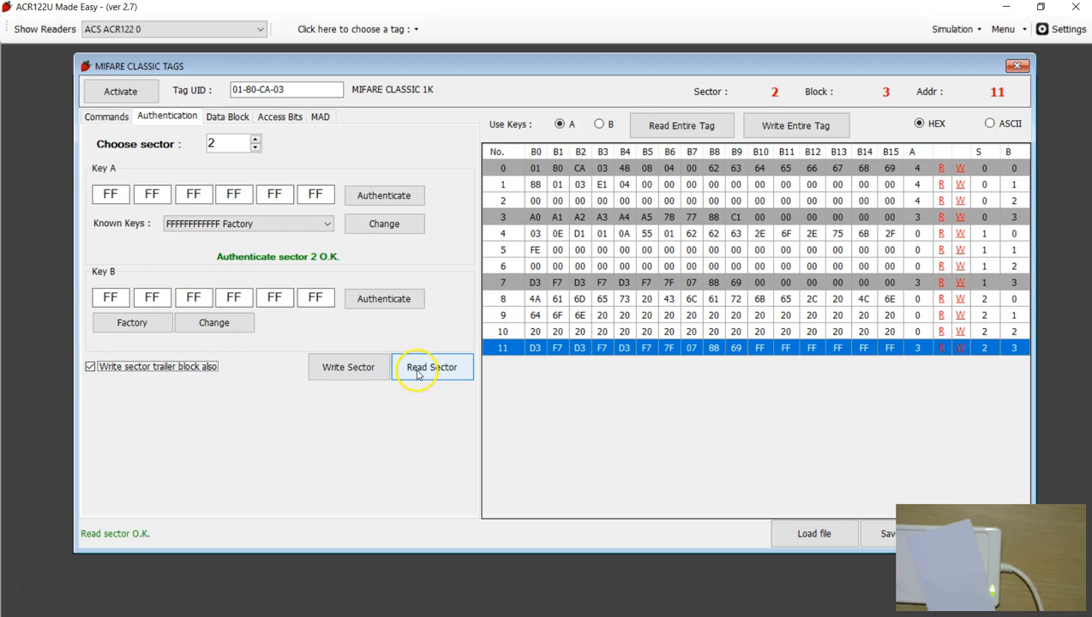
{"action": "left_click", "coordinate": [350, 367]}
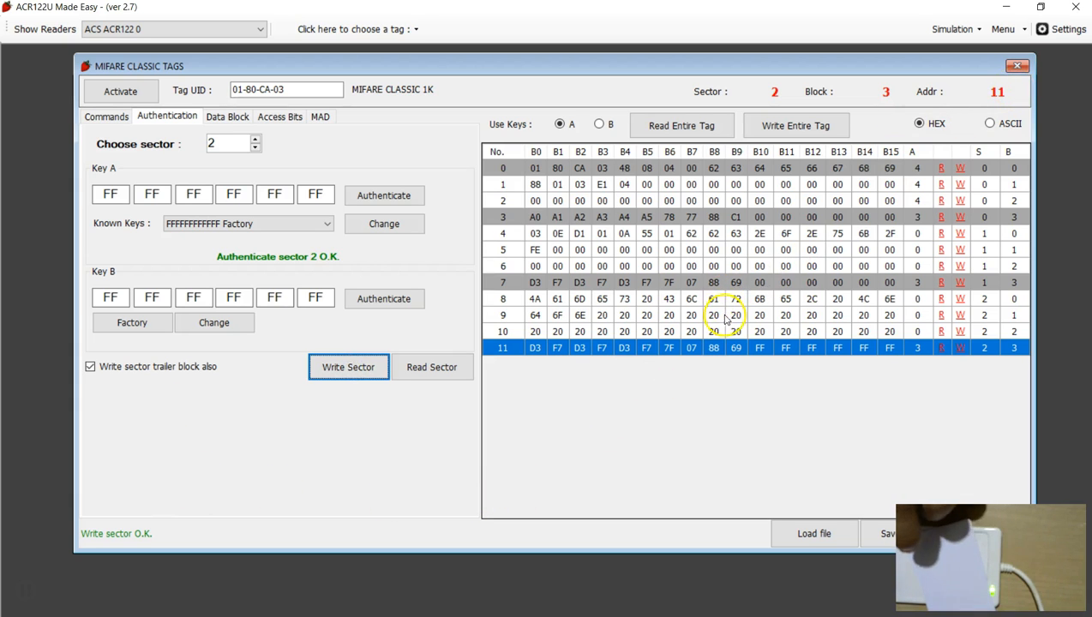
{"action": "left_click", "coordinate": [1016, 68]}
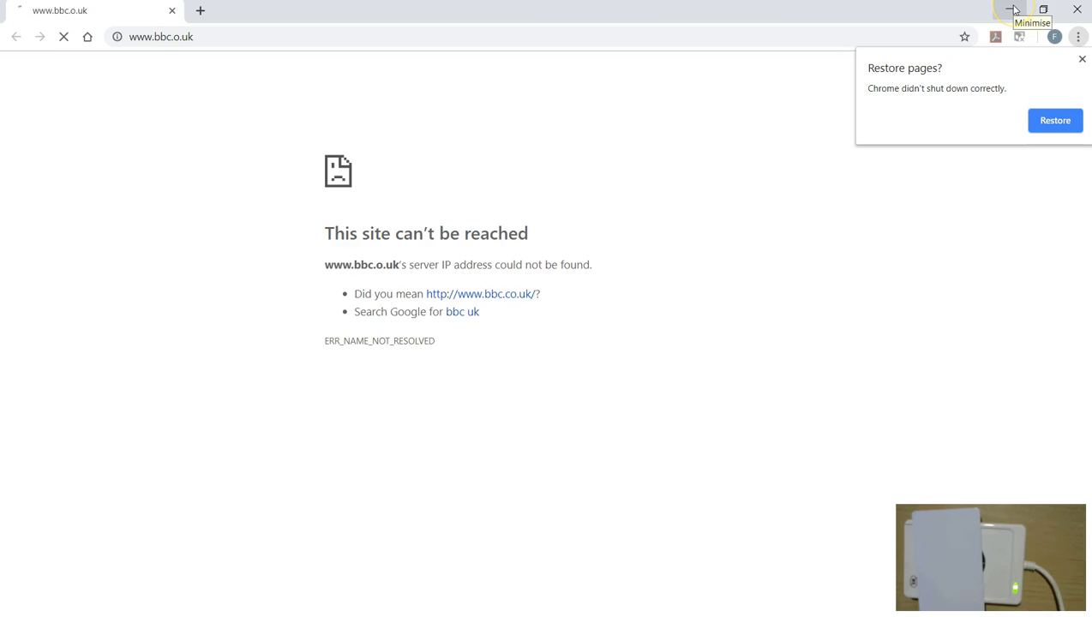
{"action": "left_click", "coordinate": [1077, 10]}
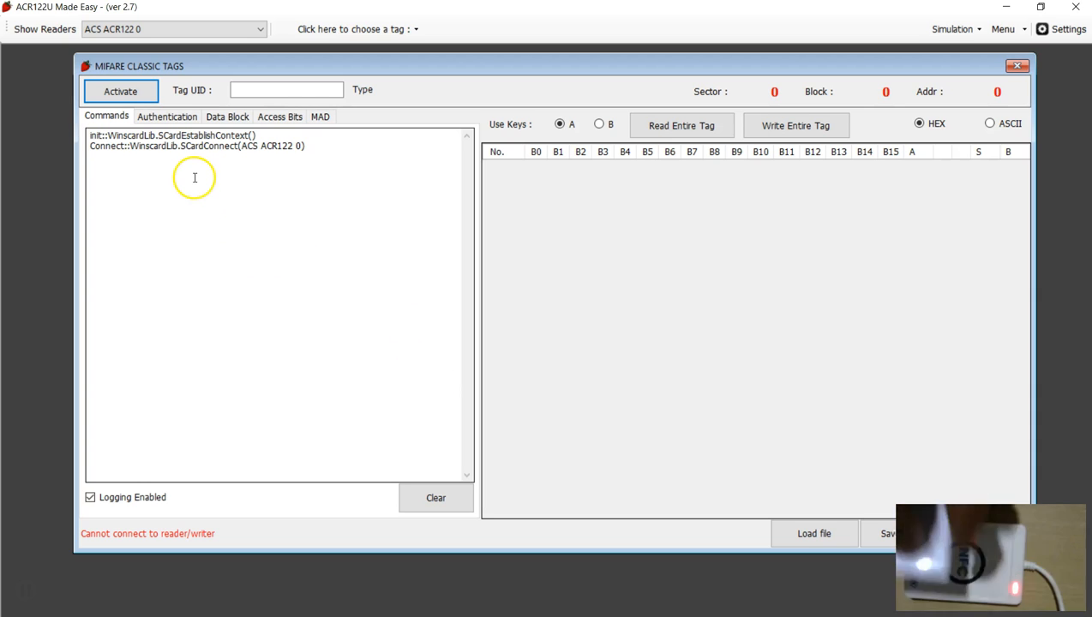
- Activate the new MIFARE Classic 1K tag and load the MAD_GOTO file from the UID folder
{"action": "left_click", "coordinate": [135, 93]}
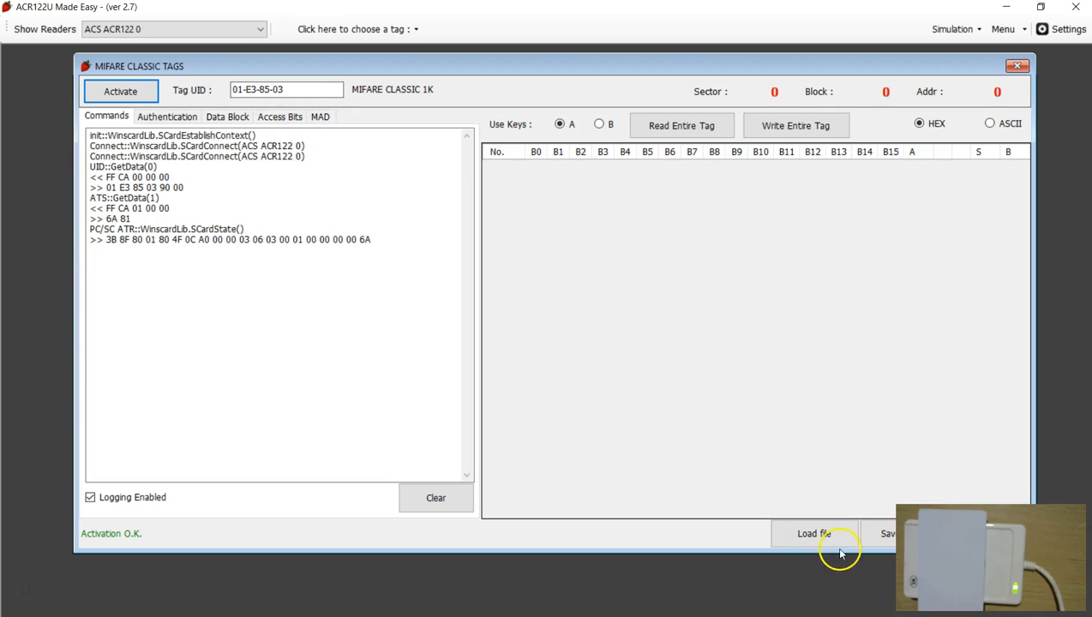
{"action": "left_click", "coordinate": [808, 538]}
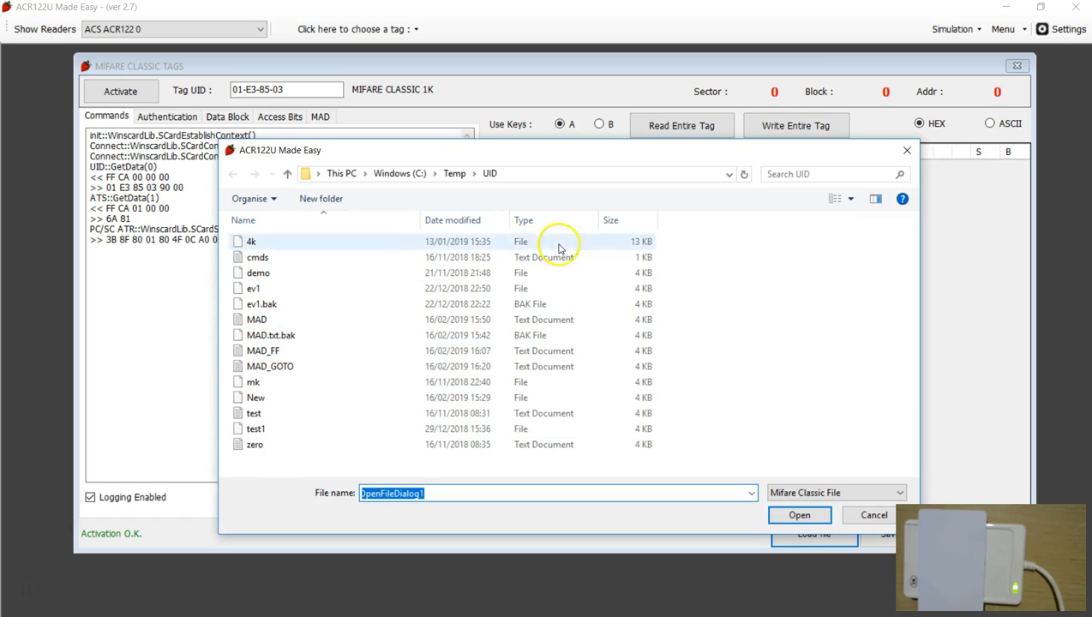
{"action": "left_click", "coordinate": [254, 369]}
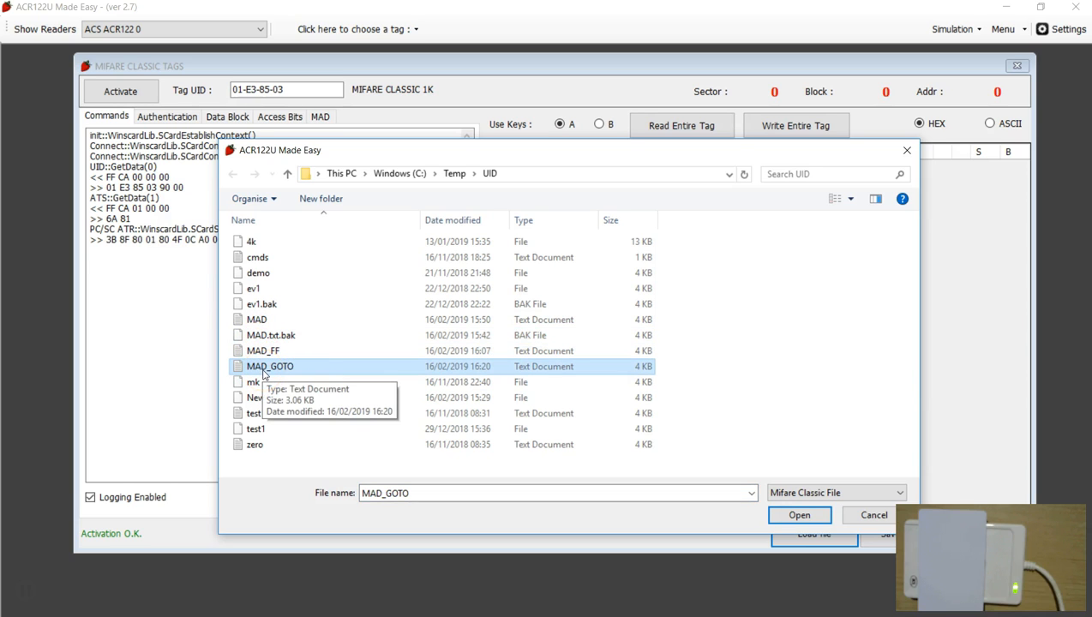
{"action": "left_click", "coordinate": [798, 515]}
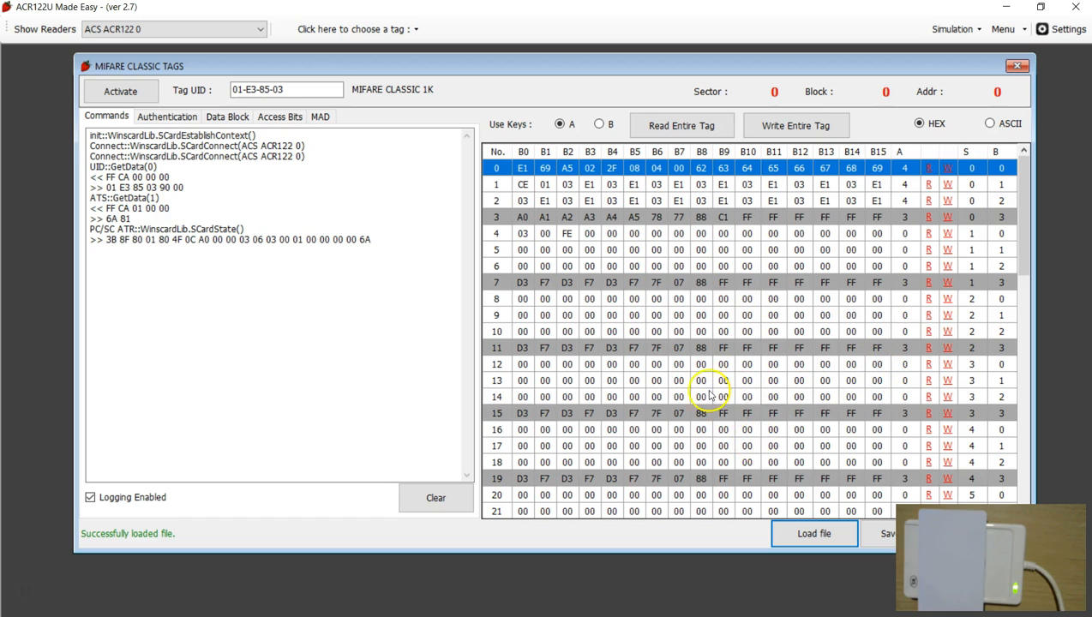
- Write the loaded MAD_GOTO data to the entire tag with key A and review the logged write commands
{"action": "left_click", "coordinate": [723, 288]}
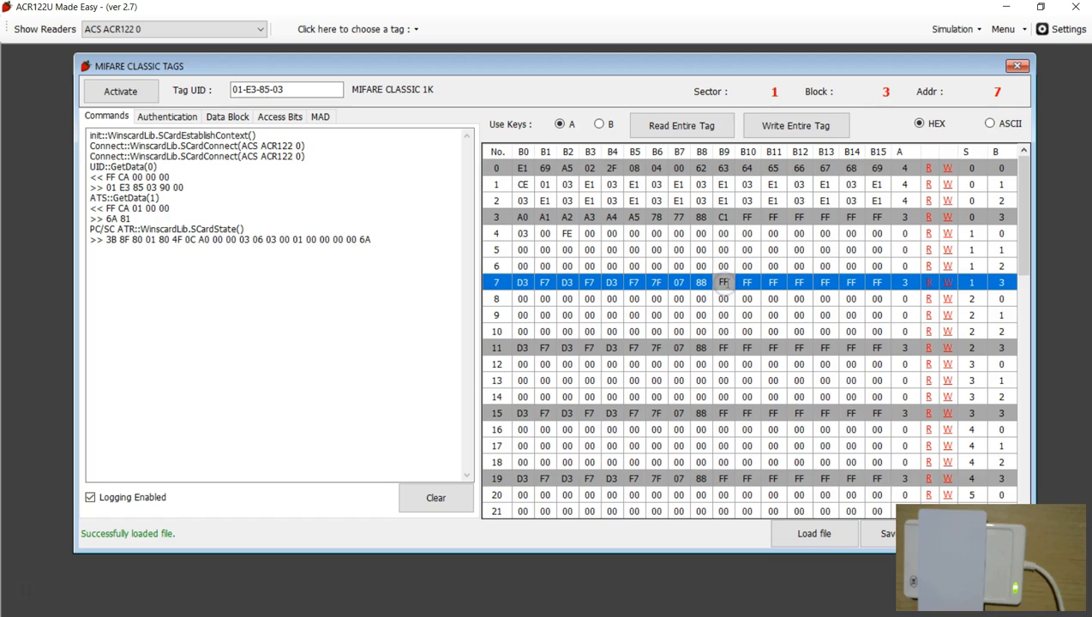
{"action": "left_click", "coordinate": [726, 298]}
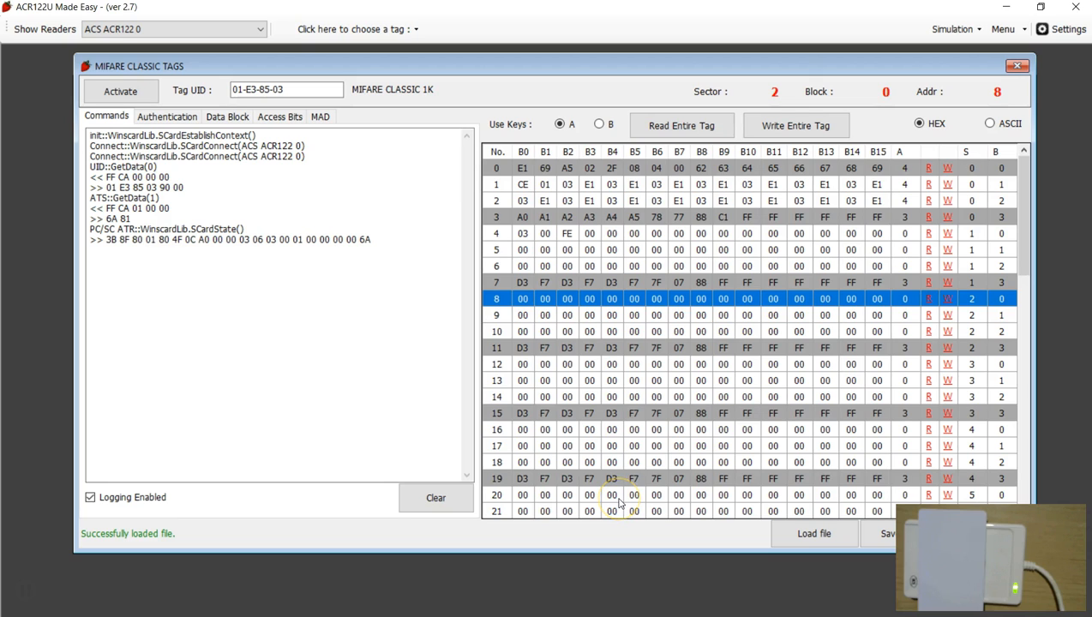
{"action": "left_click", "coordinate": [589, 187]}
{"action": "left_click", "coordinate": [589, 187]}
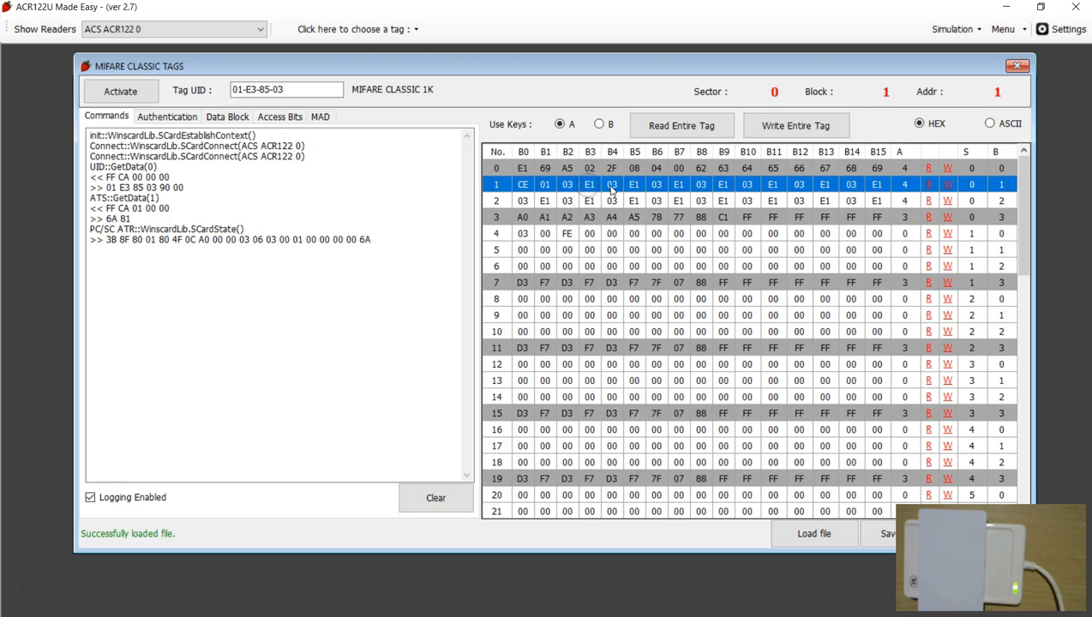
{"action": "left_click", "coordinate": [605, 187]}
{"action": "left_click", "coordinate": [566, 186]}
{"action": "left_click", "coordinate": [781, 126]}
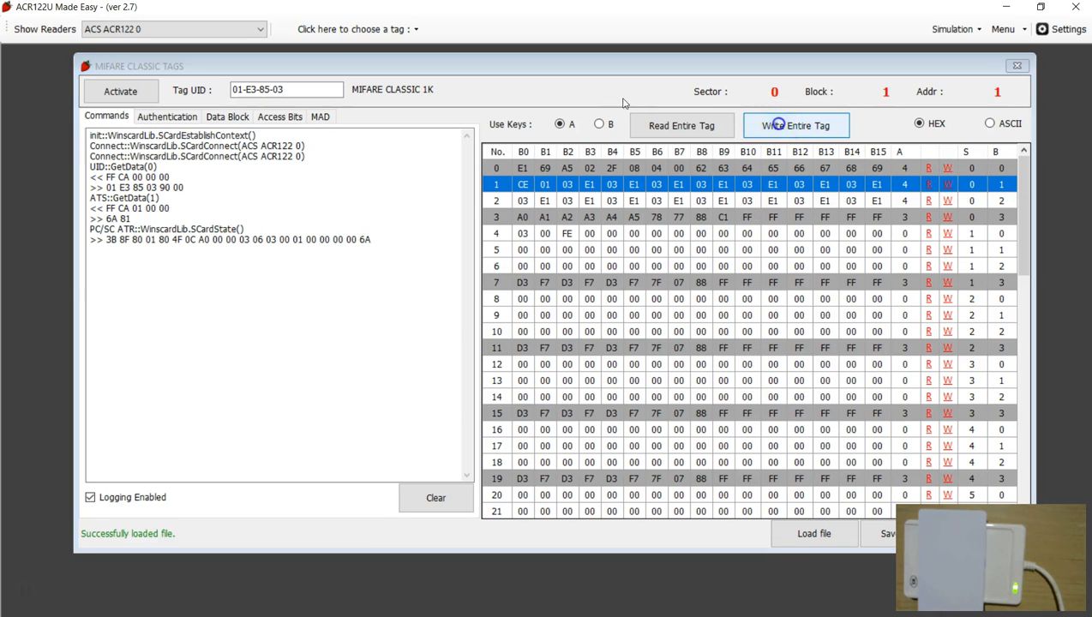
{"action": "left_click", "coordinate": [591, 384]}
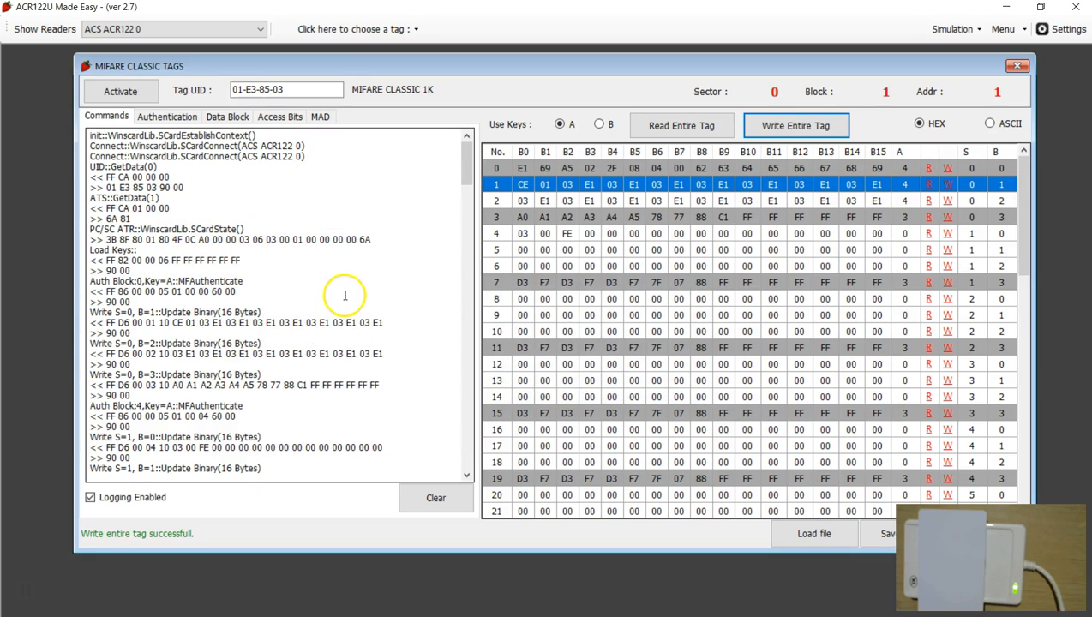
{"action": "scroll", "coordinate": [364, 308], "scroll_direction": "down", "scroll_amount": 20}
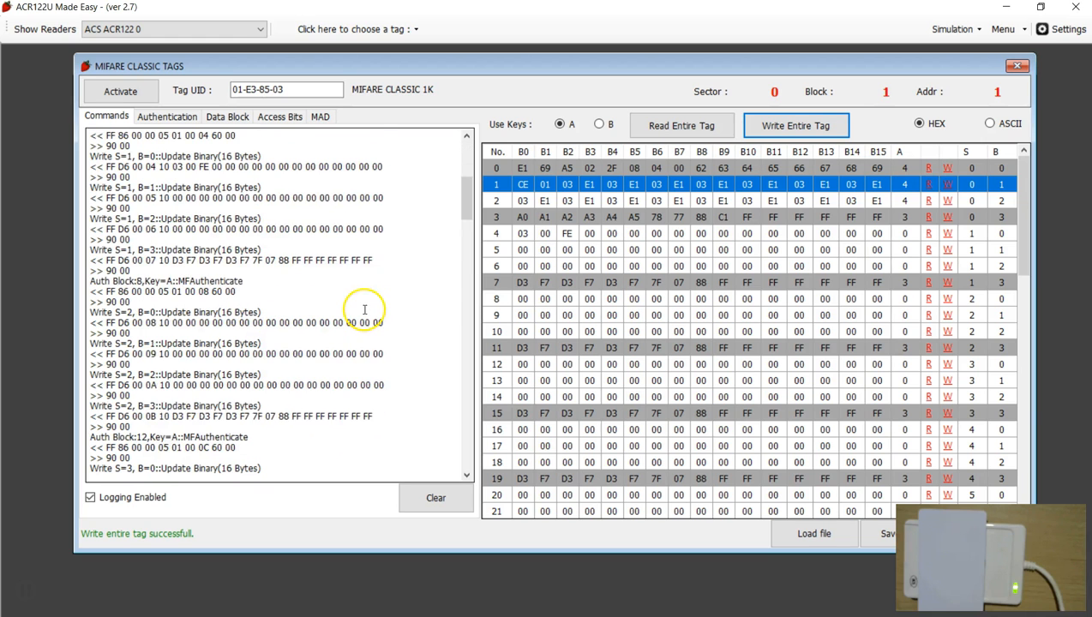
{"action": "scroll", "coordinate": [427, 324], "scroll_direction": "down", "scroll_amount": 20}
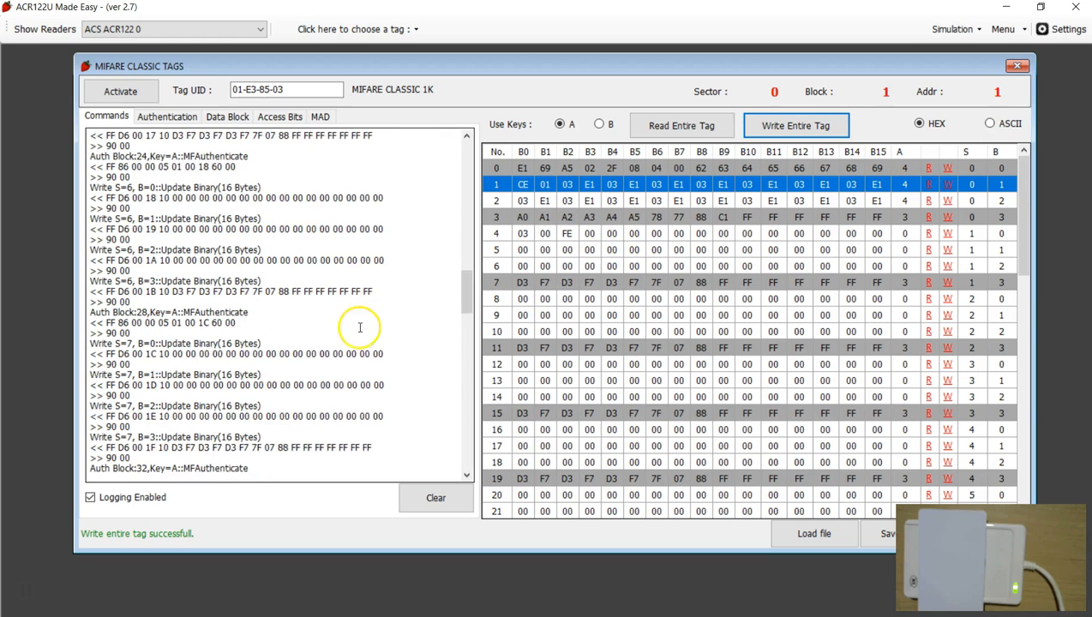
{"action": "scroll", "coordinate": [309, 402], "scroll_direction": "down", "scroll_amount": 7}
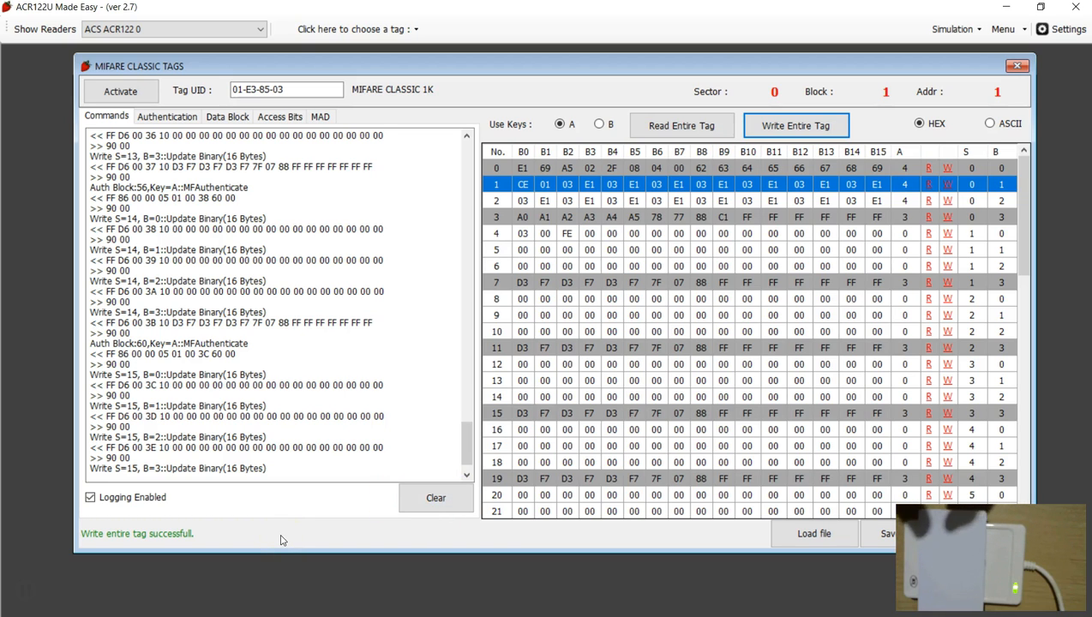
{"action": "left_click", "coordinate": [227, 537]}
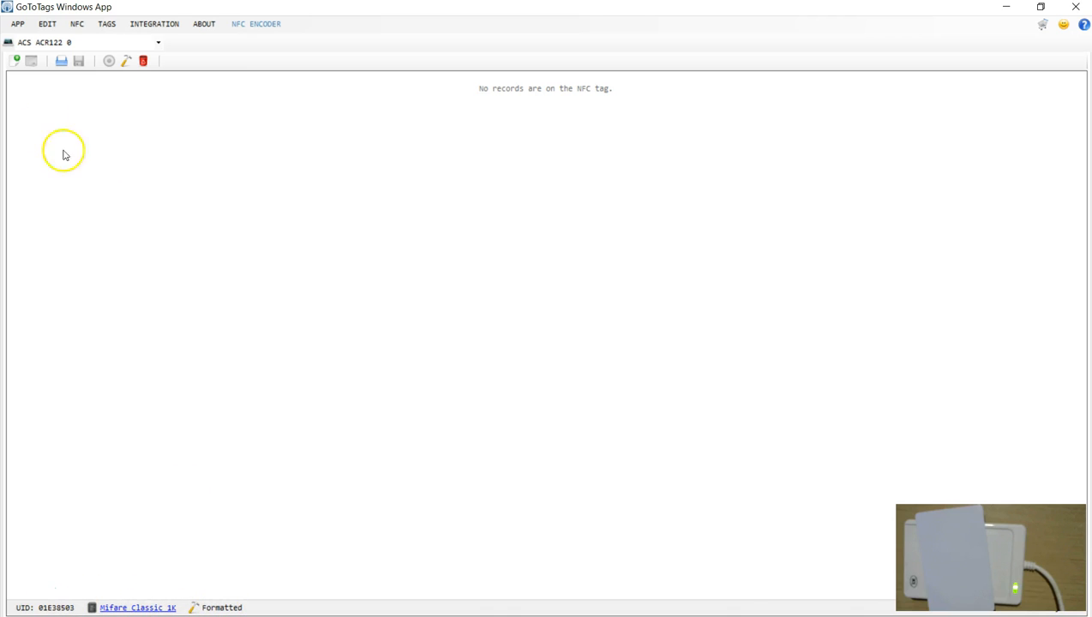
{"action": "left_click", "coordinate": [13, 61]}
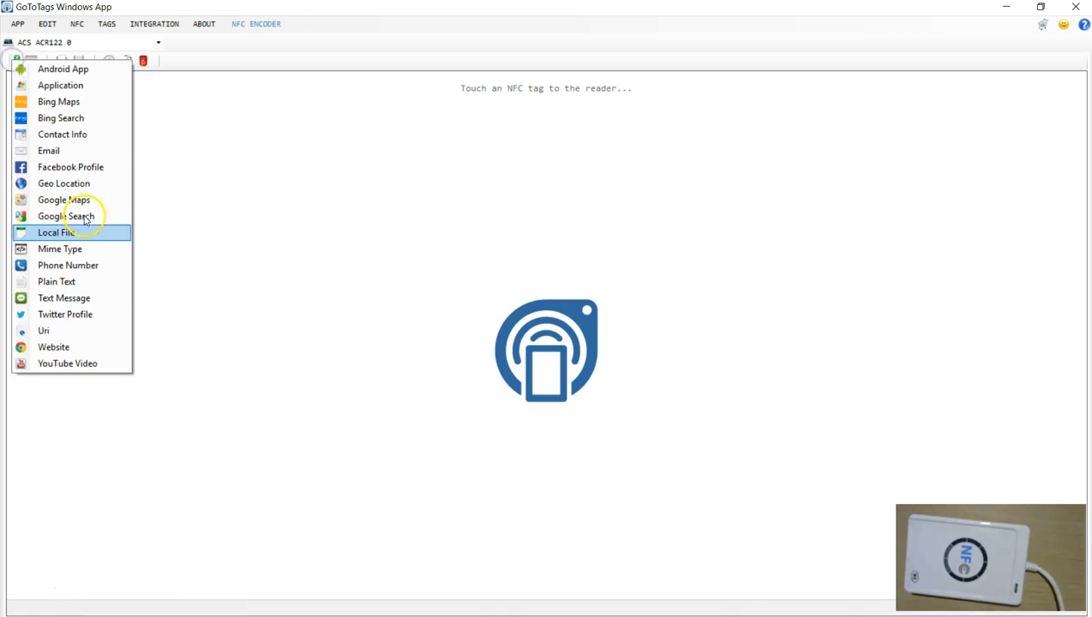
{"action": "left_click", "coordinate": [43, 333]}
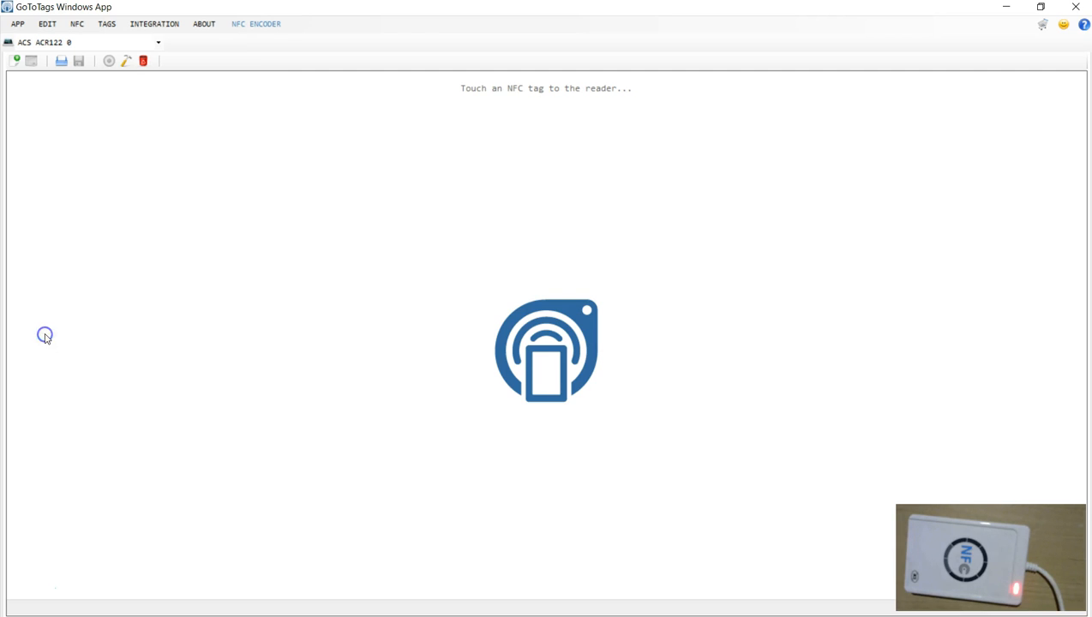
{"action": "type", "text": "h"}
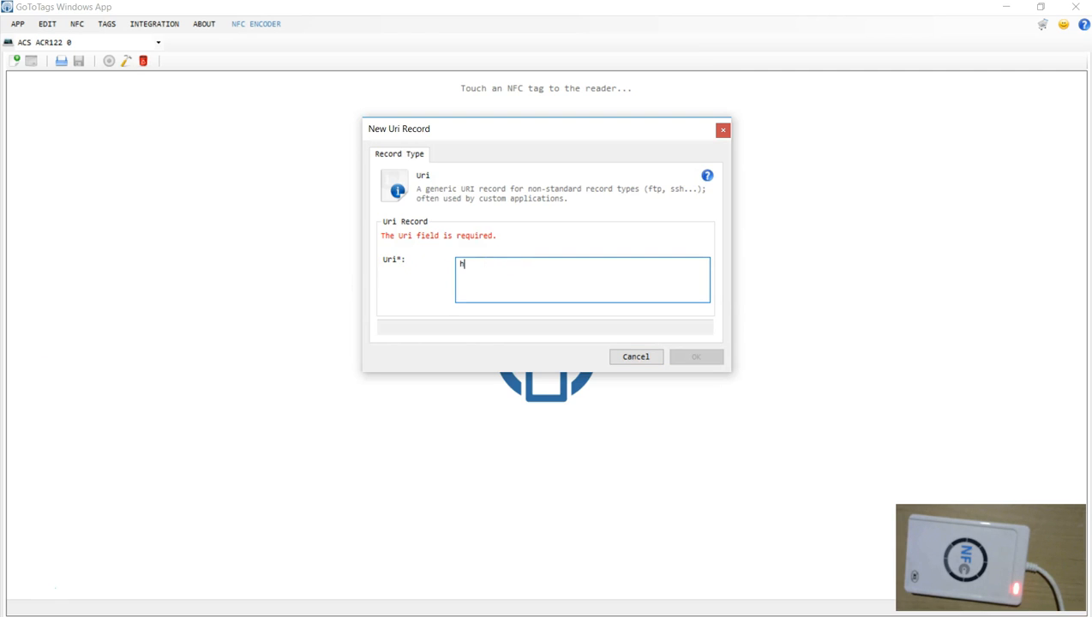
{"action": "type", "text": "ttp://www.bbc.co.uk/"}
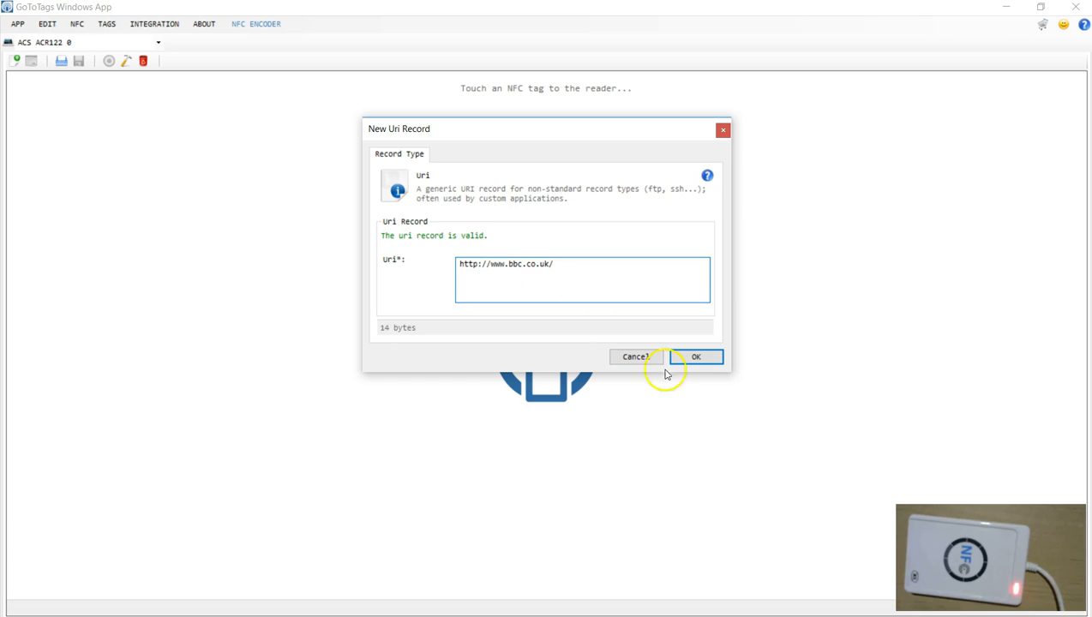
{"action": "left_click", "coordinate": [698, 357]}
- Encode the Uri record onto the NFC tag without making it read-only, and minimise the browser
{"action": "left_click", "coordinate": [109, 60]}
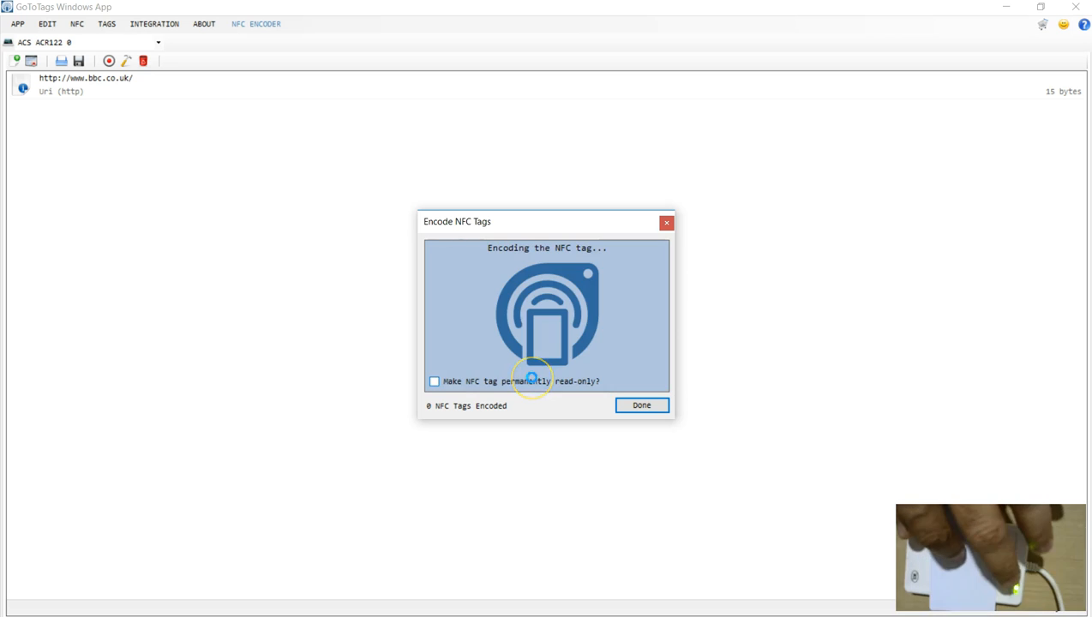
{"action": "left_click", "coordinate": [643, 405]}
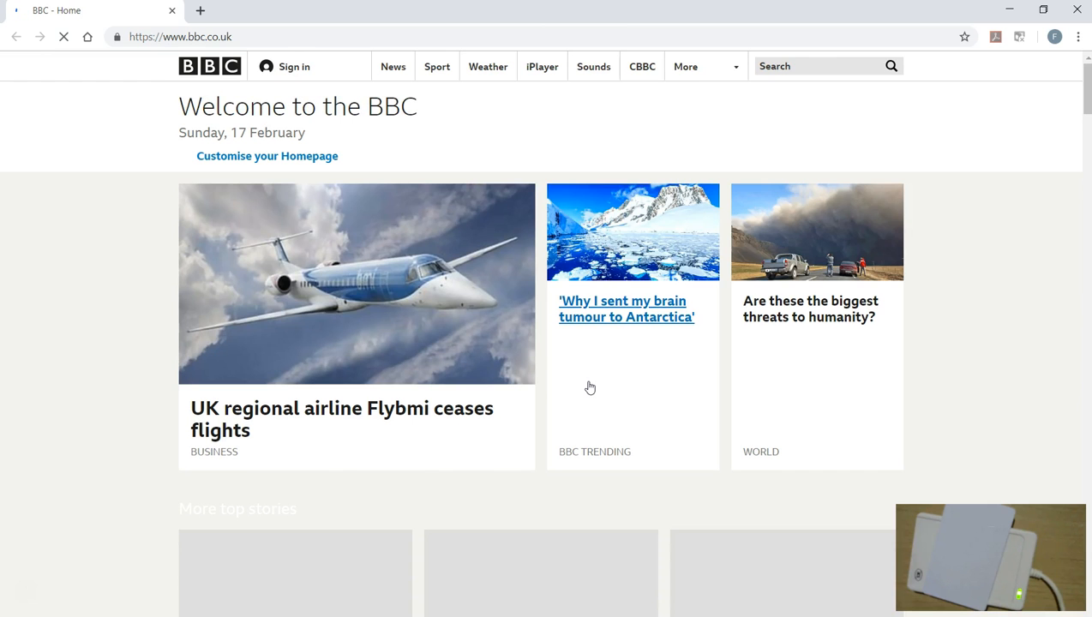
{"action": "left_click", "coordinate": [1009, 9]}
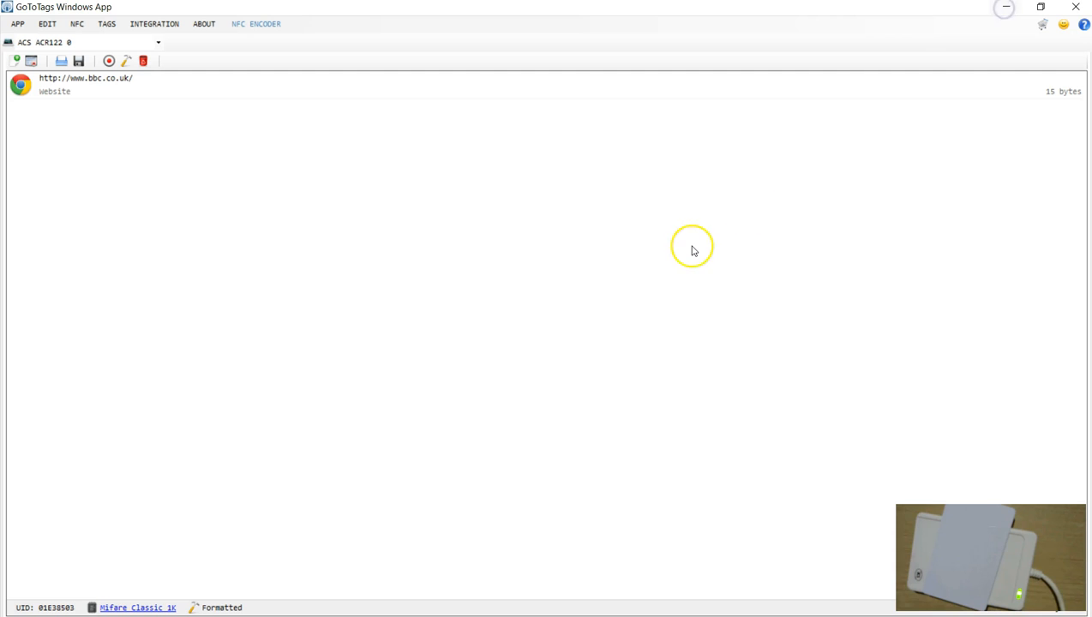